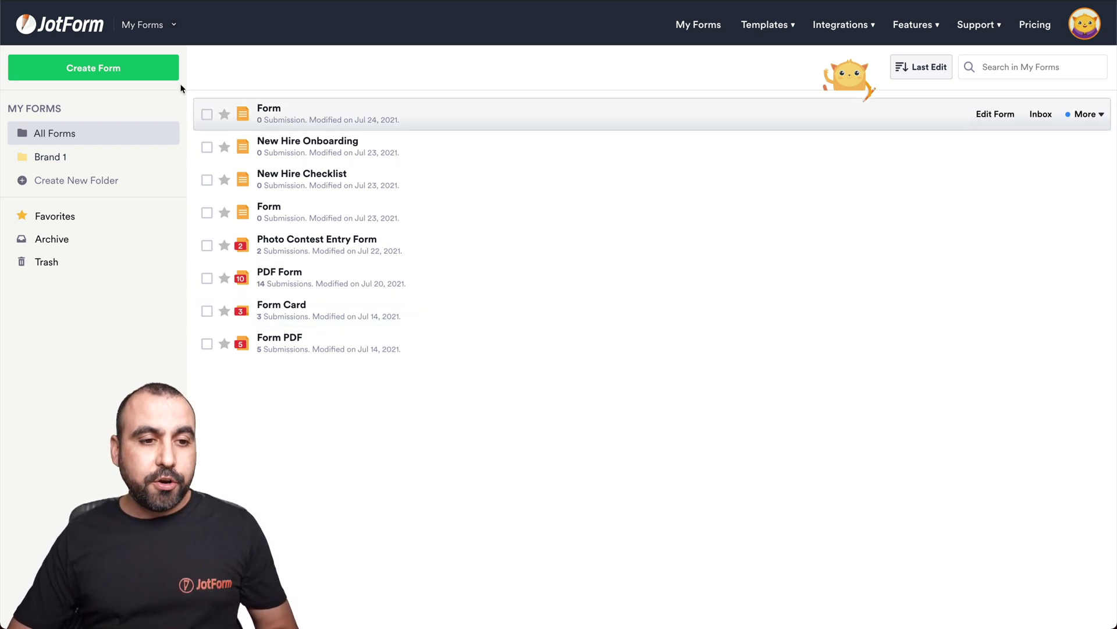
Step: Start a new blank form from scratch using the Classic Form layout
click(158, 70)
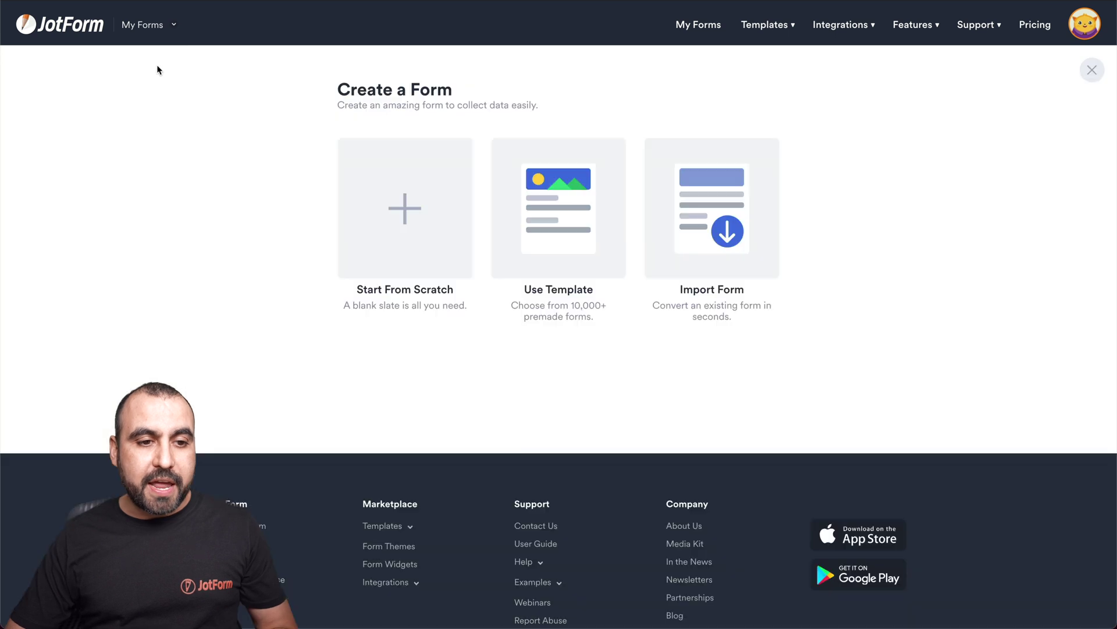
click(404, 207)
click(460, 209)
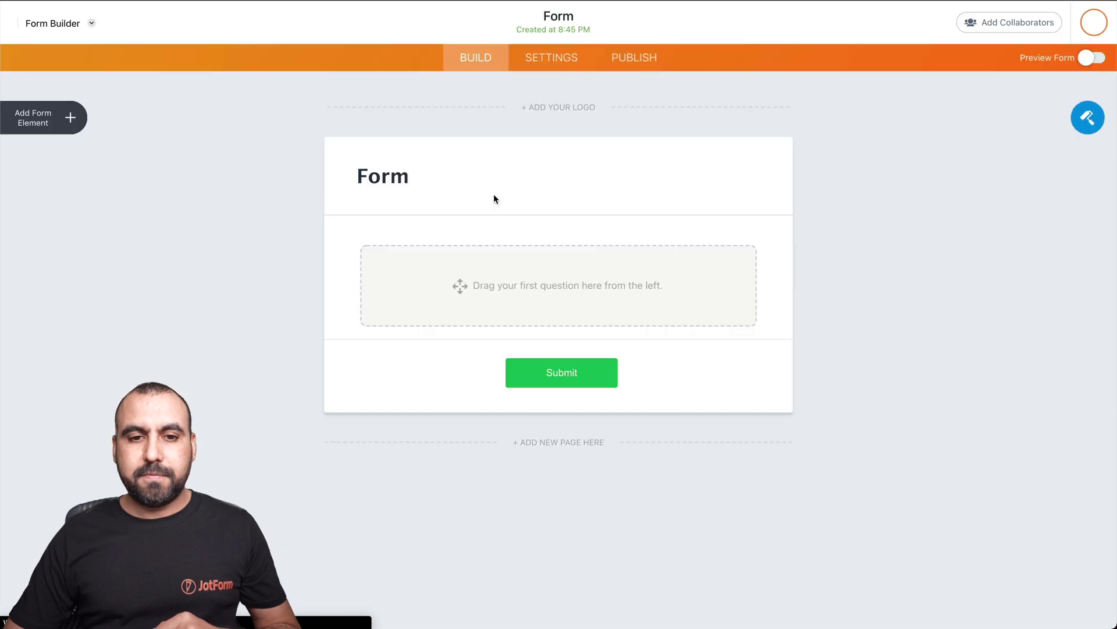
Step: Title the form 'Facebook Automation'
click(552, 14)
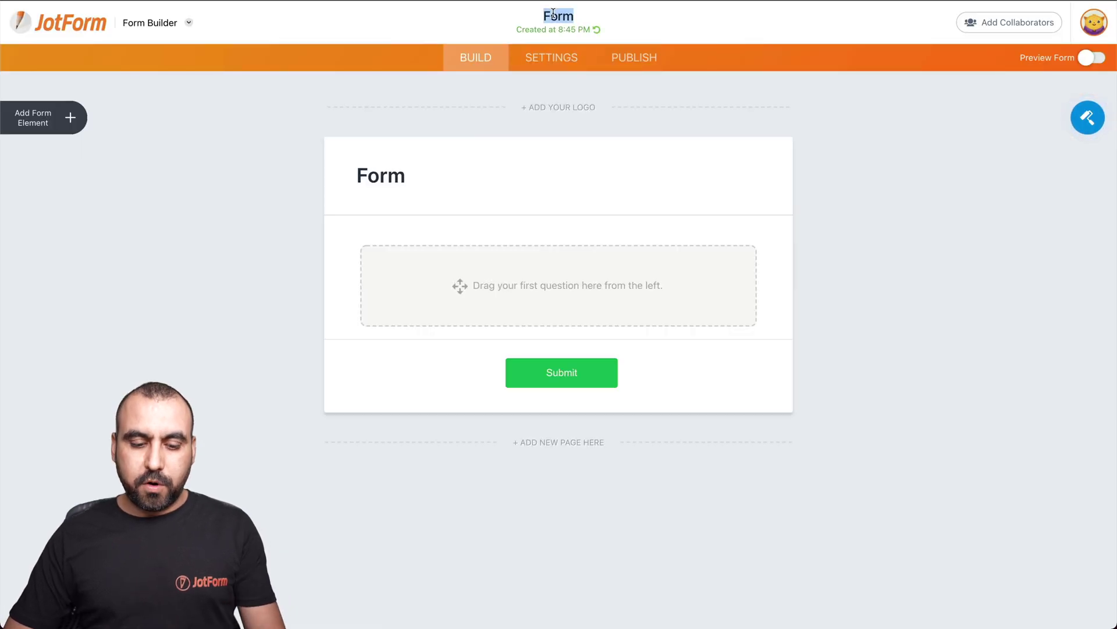
text(Facebook)
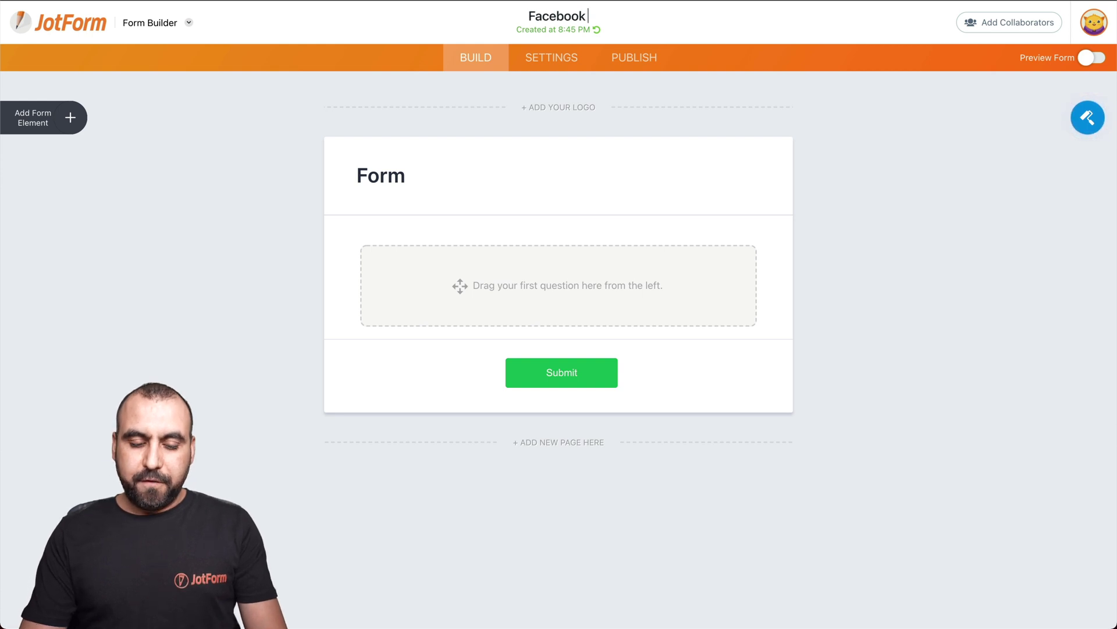
text( Automation)
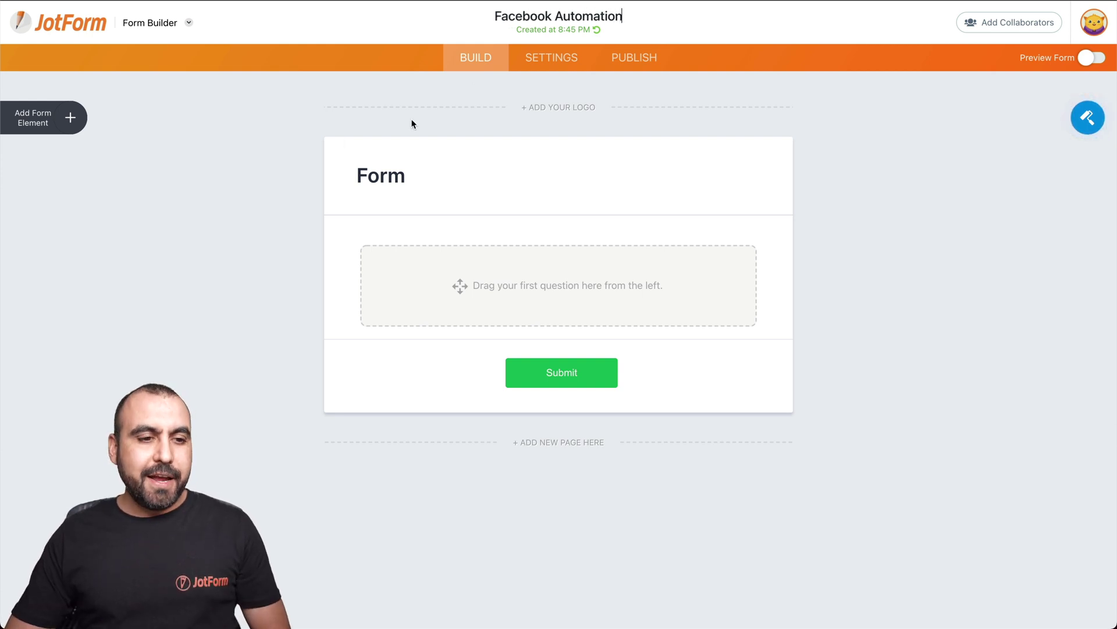
key(Return)
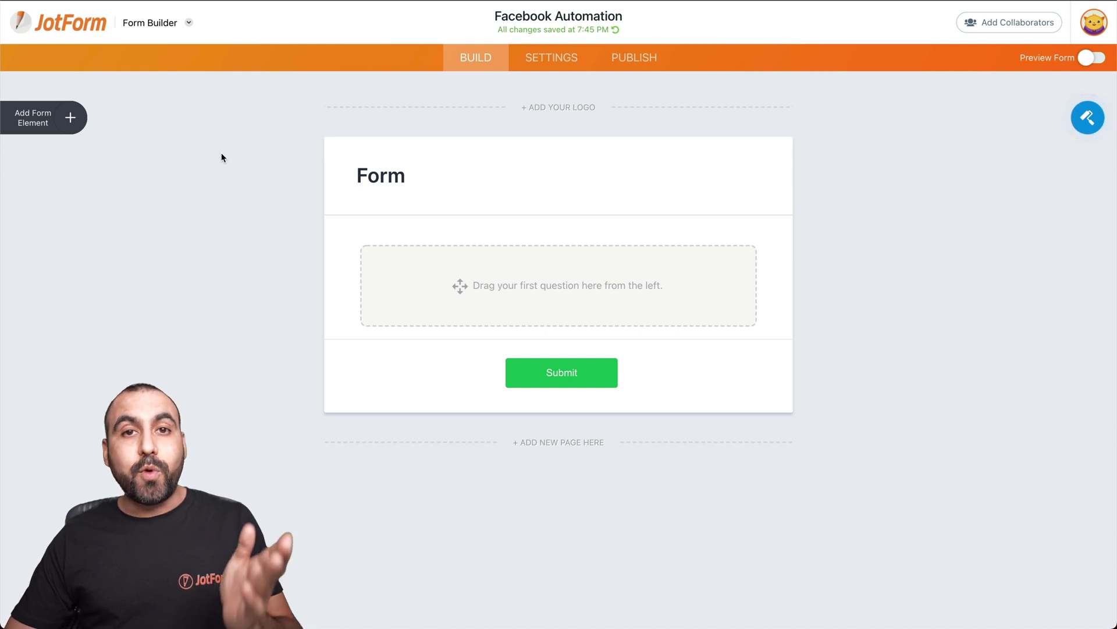
Step: Add Short Text, Long Text and File Upload fields to the form, in that order
click(71, 118)
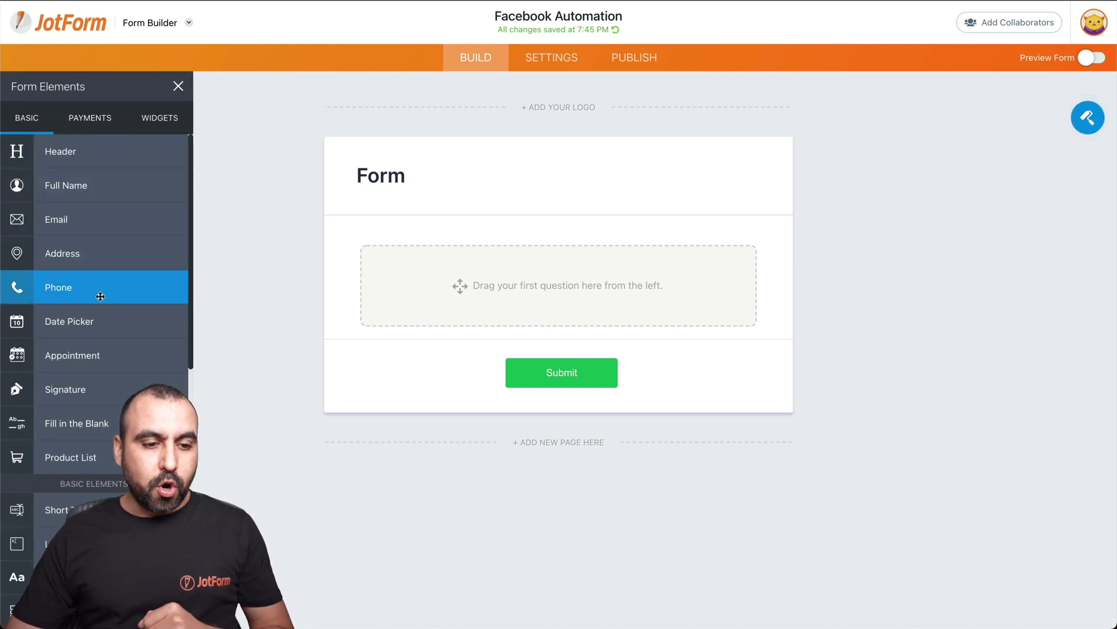
scroll(87, 291, down, 5)
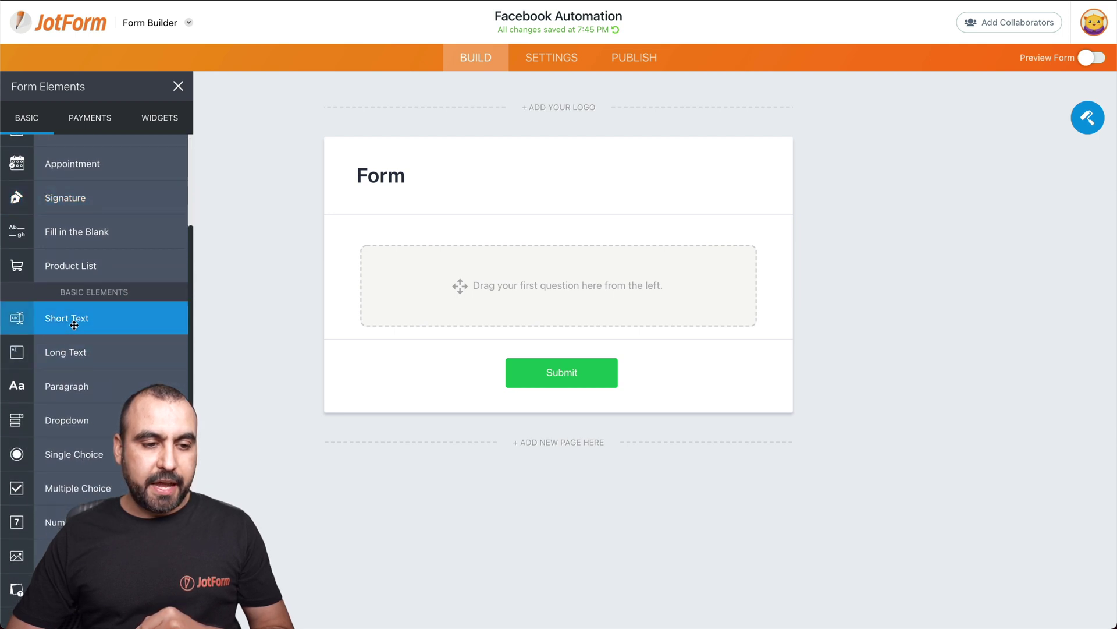
drag(96, 332, 487, 296)
drag(78, 357, 445, 326)
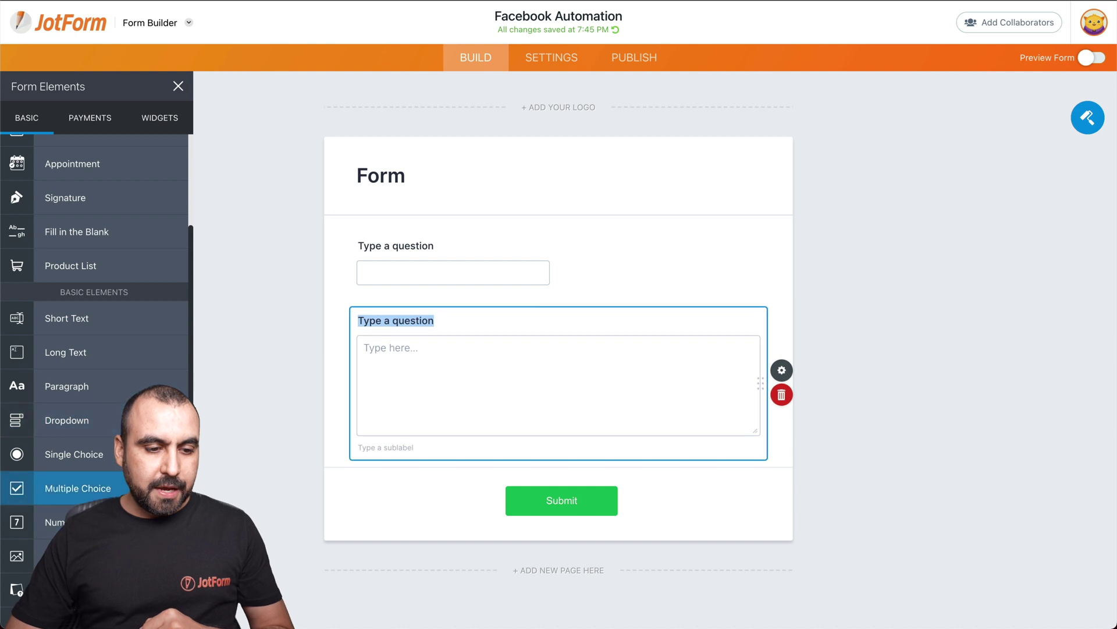
scroll(81, 437, down, 4)
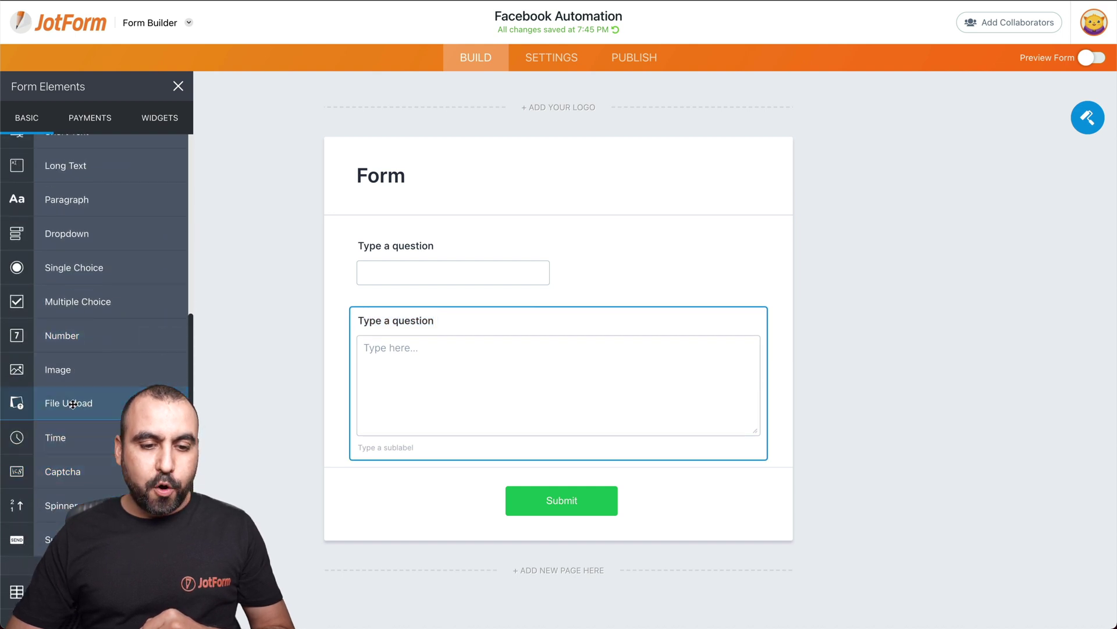
drag(69, 402, 433, 474)
scroll(599, 348, up, 3)
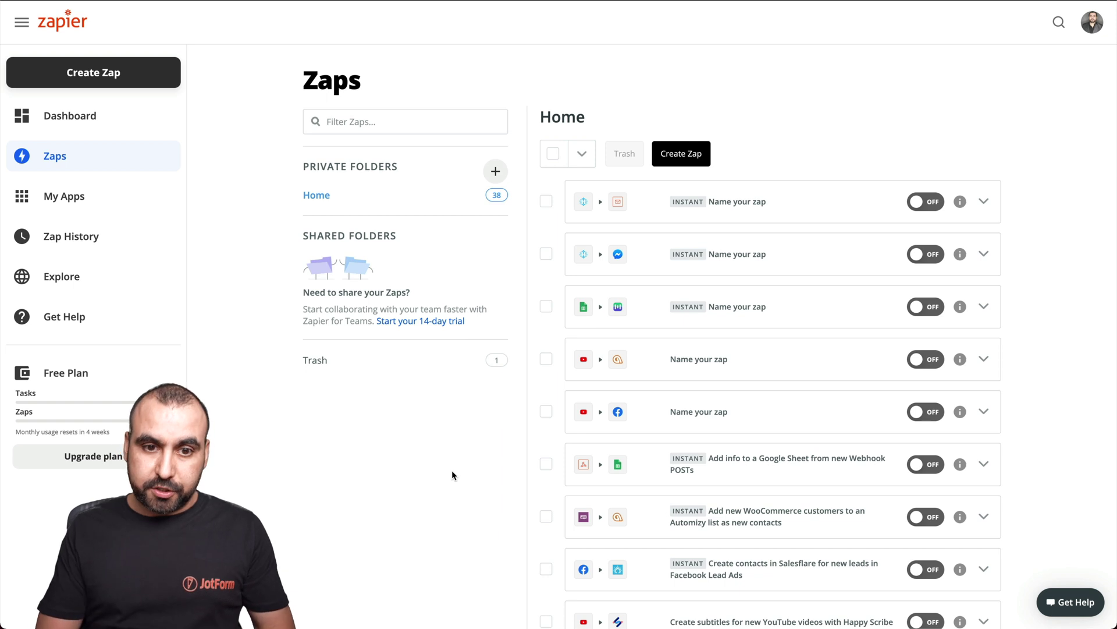
Step: Start a new Zap with JotForm's New Submission as the trigger event
click(117, 80)
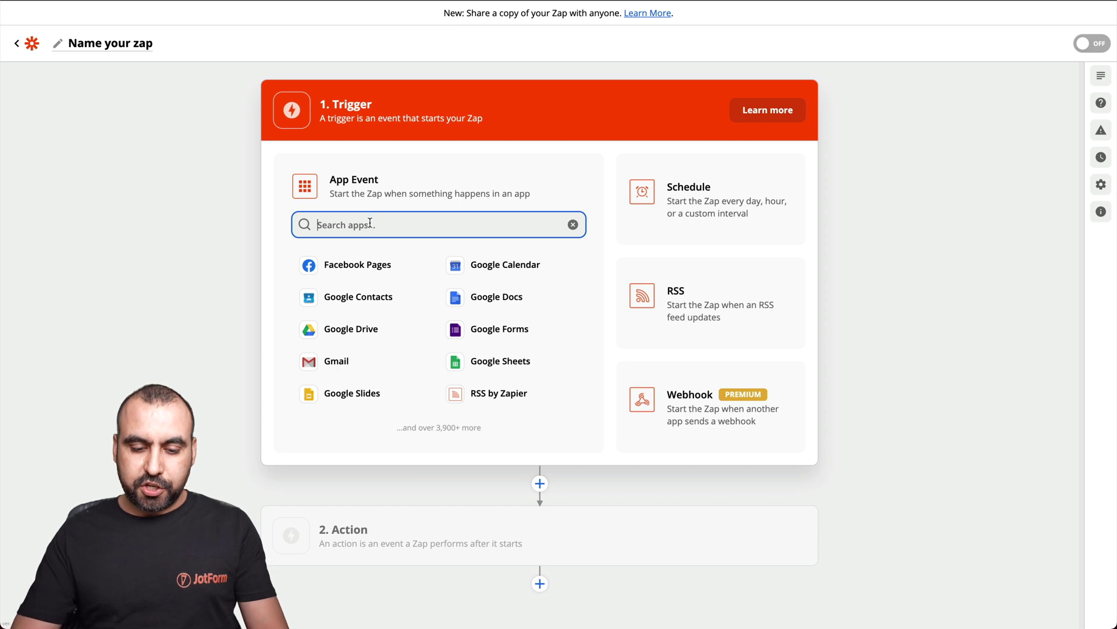
text(jotform)
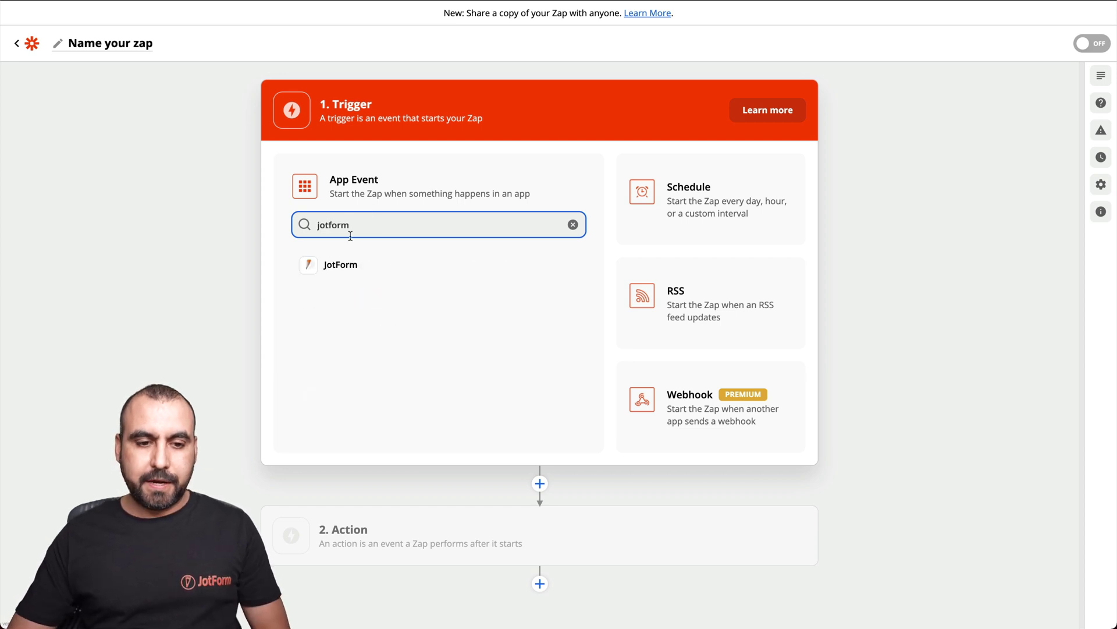
click(346, 264)
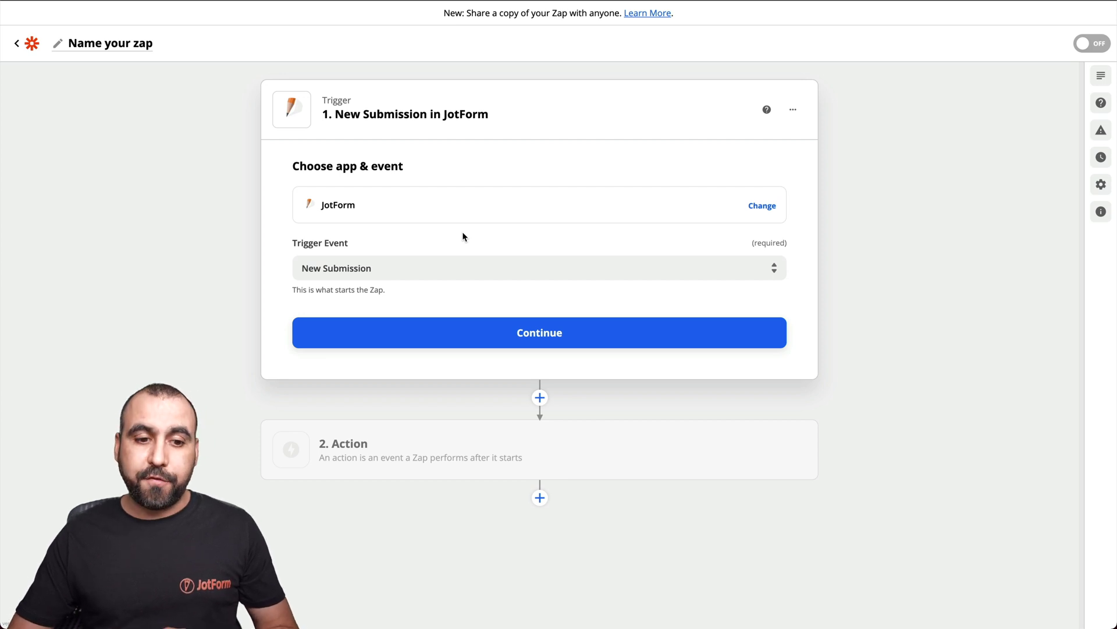
click(414, 267)
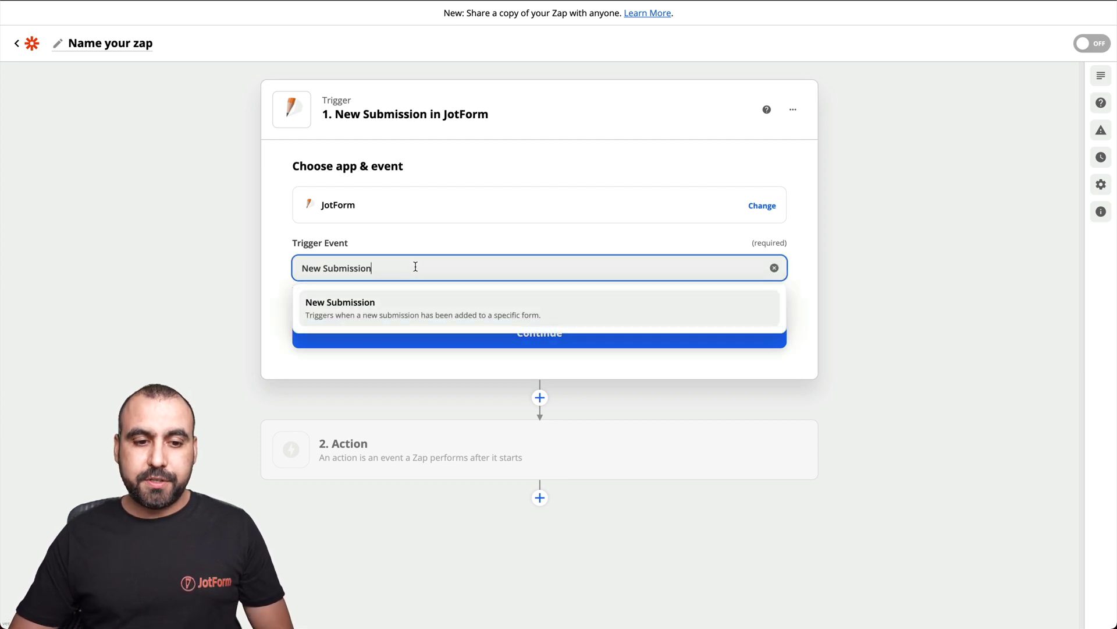
click(407, 306)
click(516, 328)
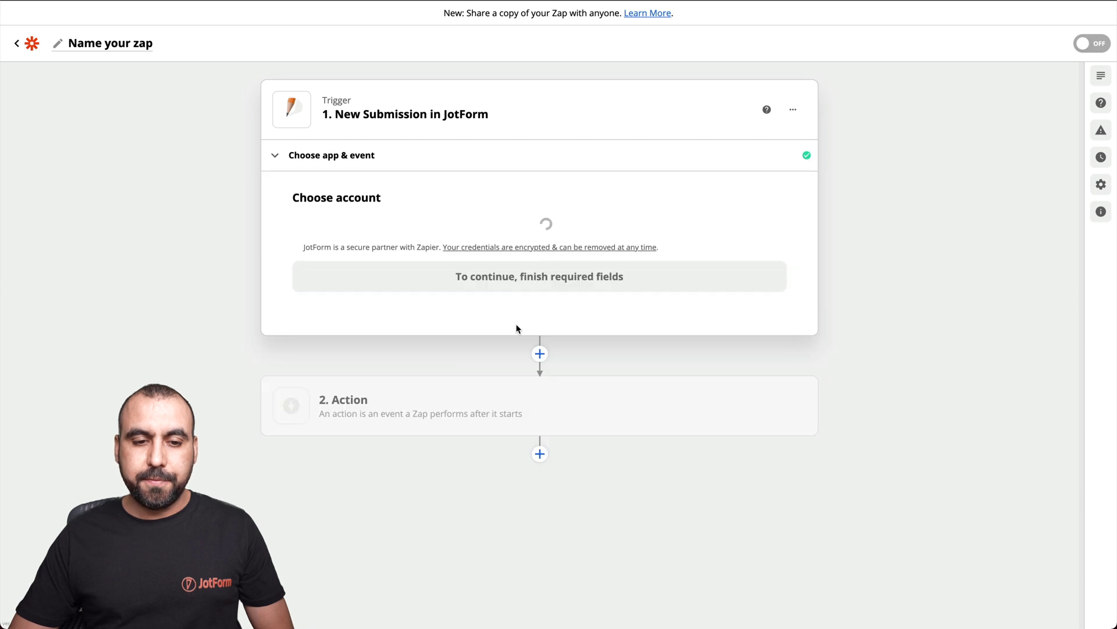
Step: Connect and authorize a new JotForm account for the trigger
click(437, 247)
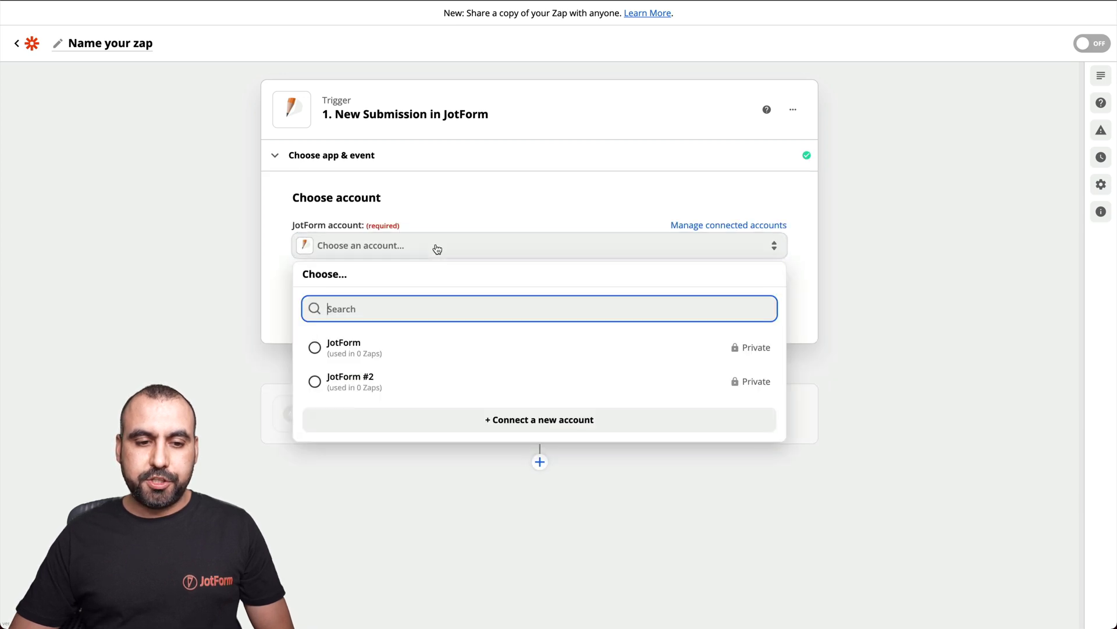
click(434, 389)
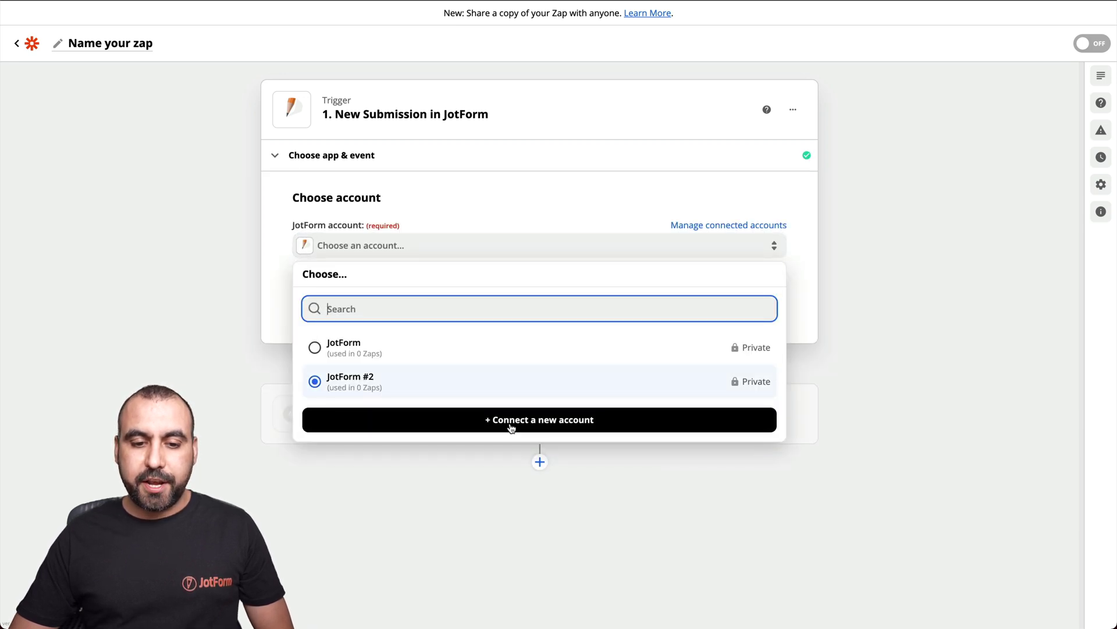
click(510, 426)
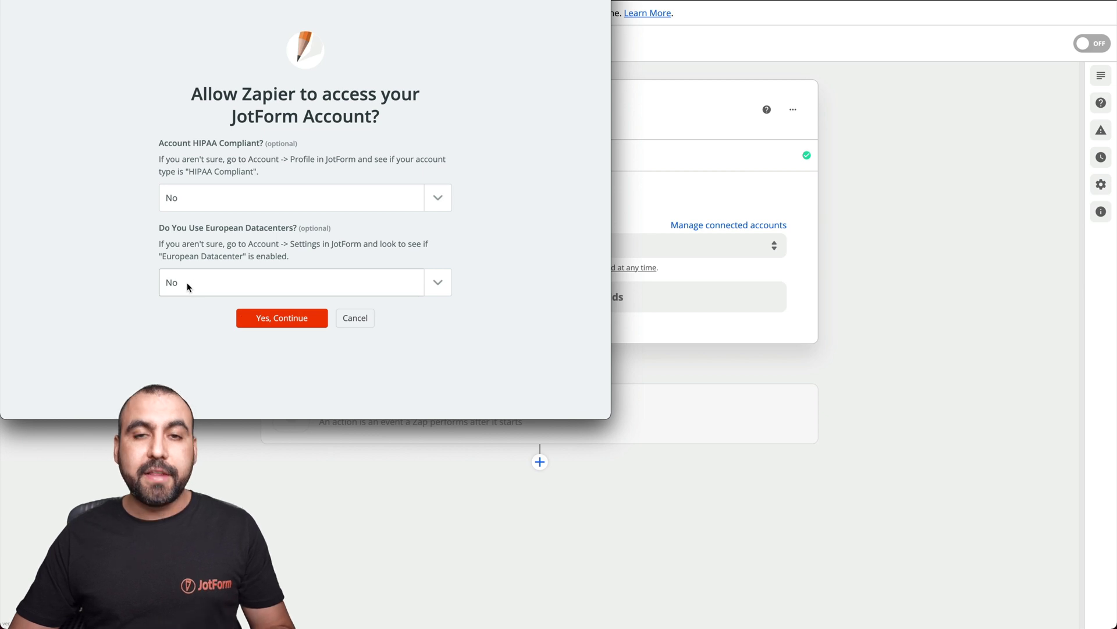
click(289, 323)
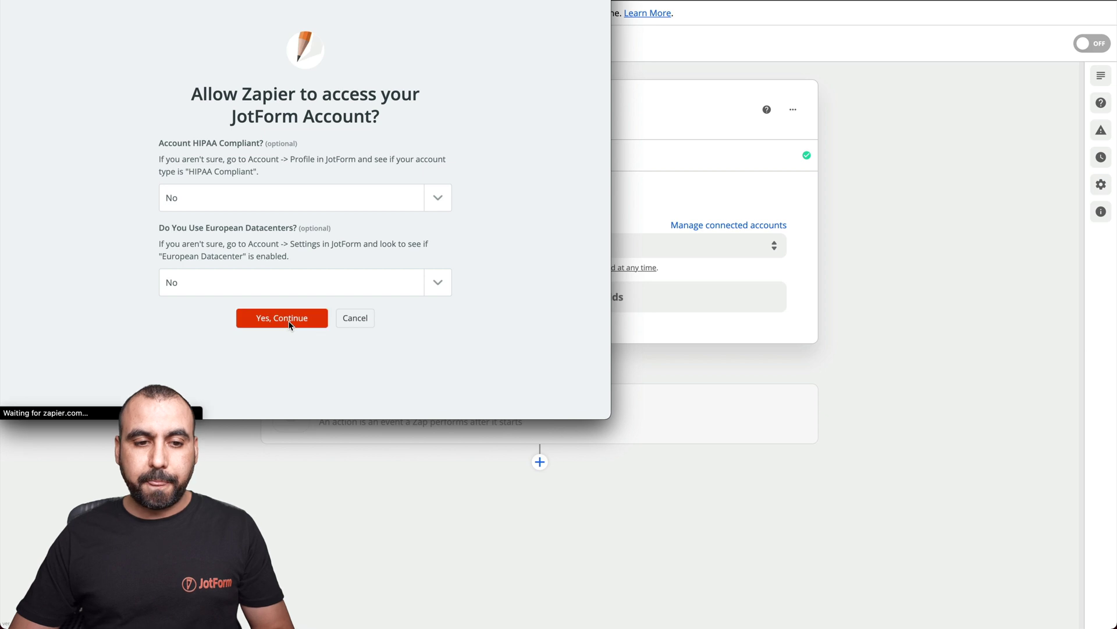
click(330, 192)
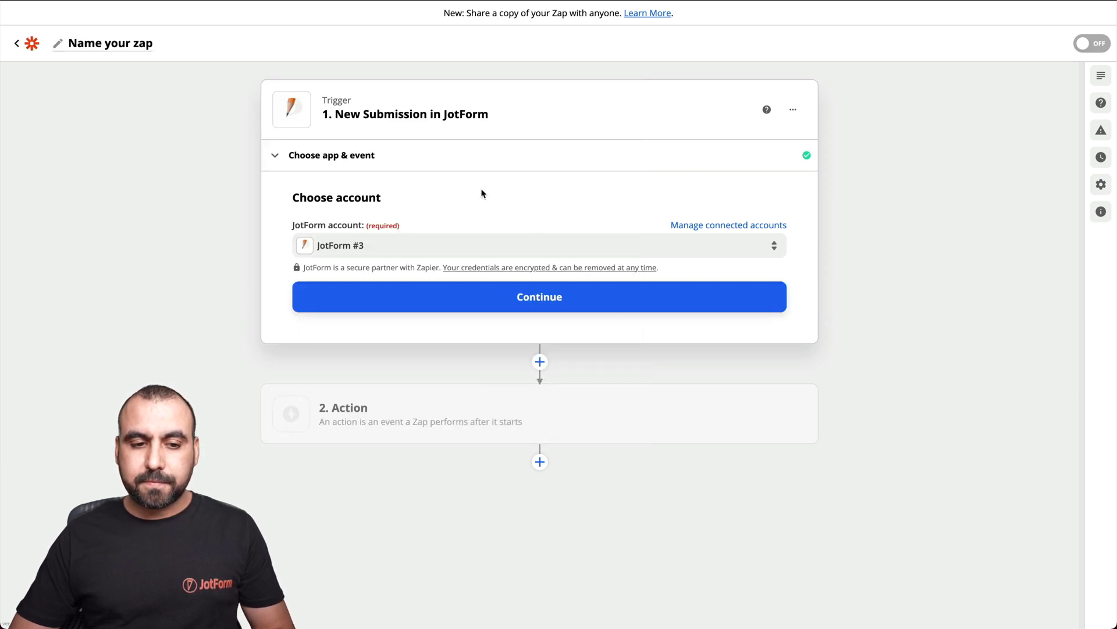
Step: Point the trigger at the Facebook Automation form and continue to testing
click(522, 296)
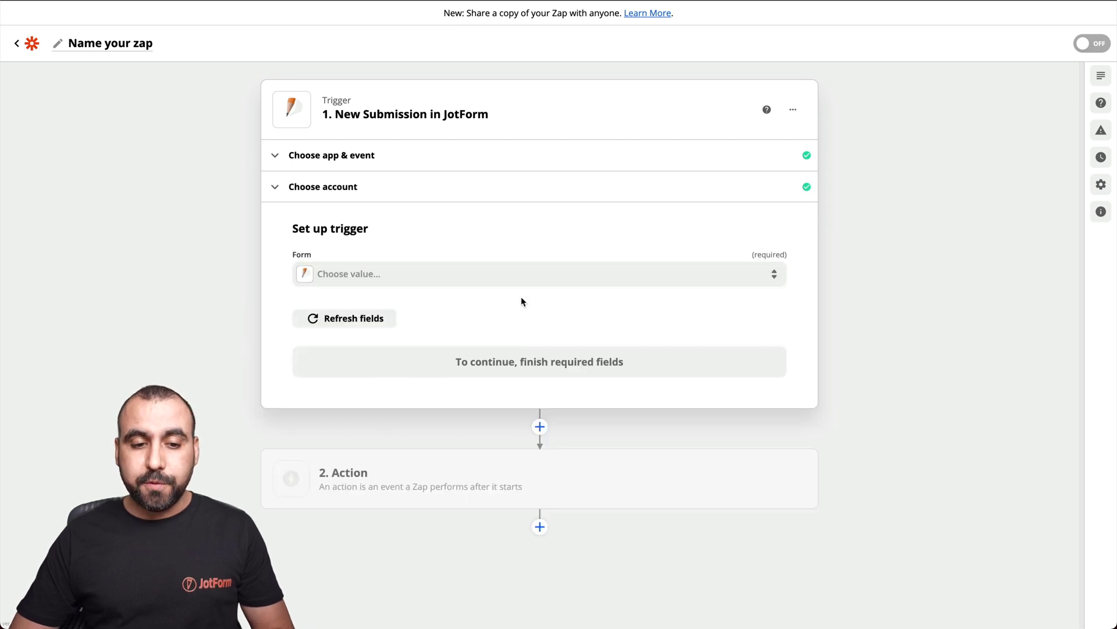
click(476, 276)
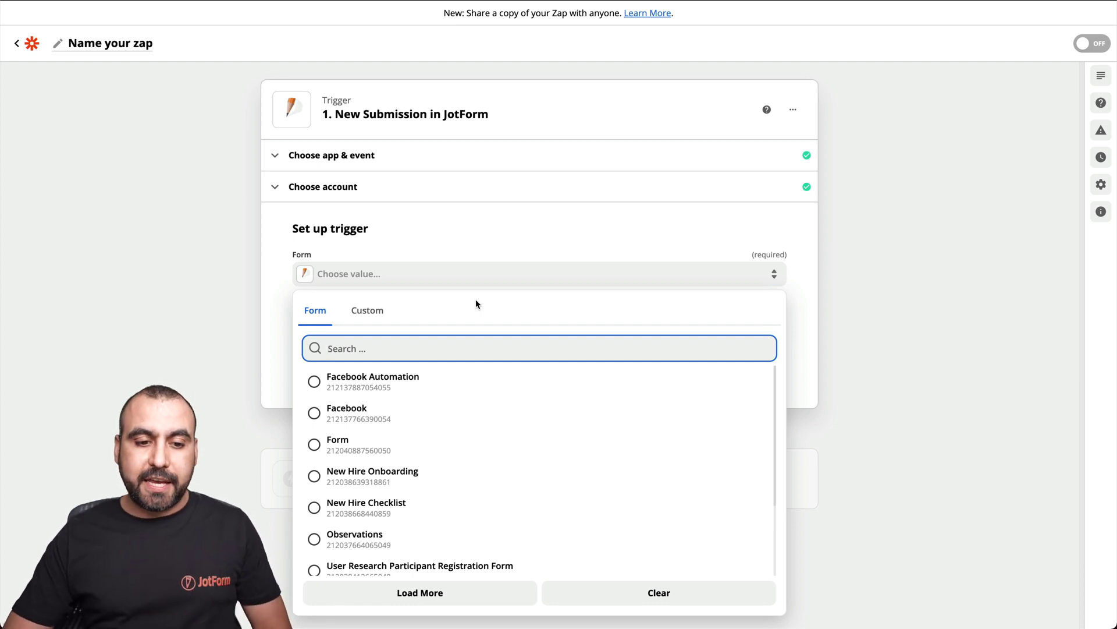
click(318, 381)
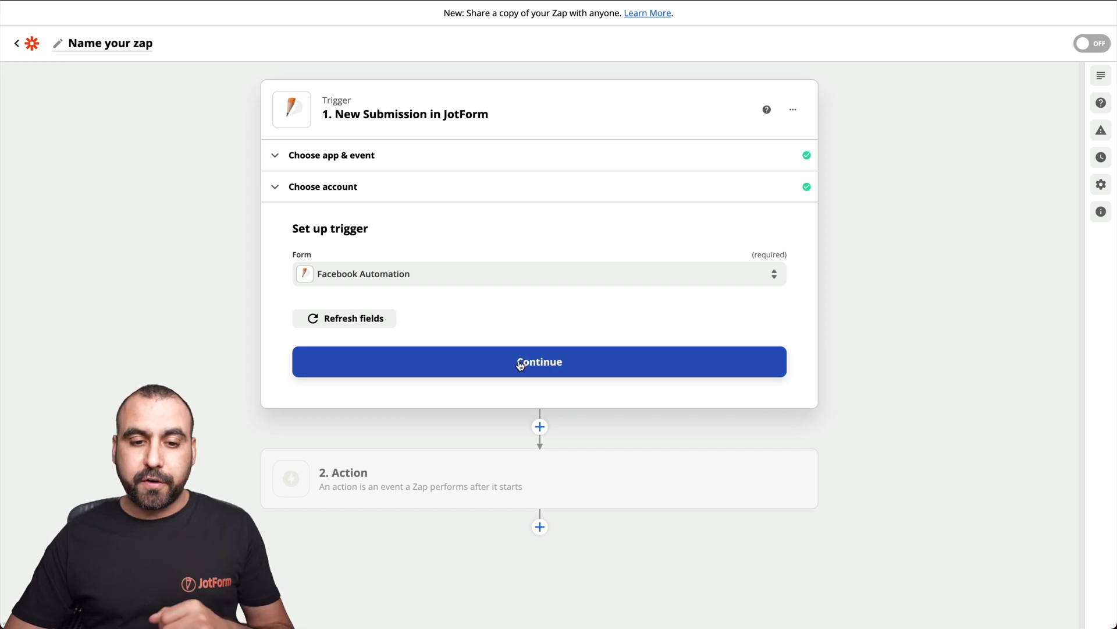
click(520, 363)
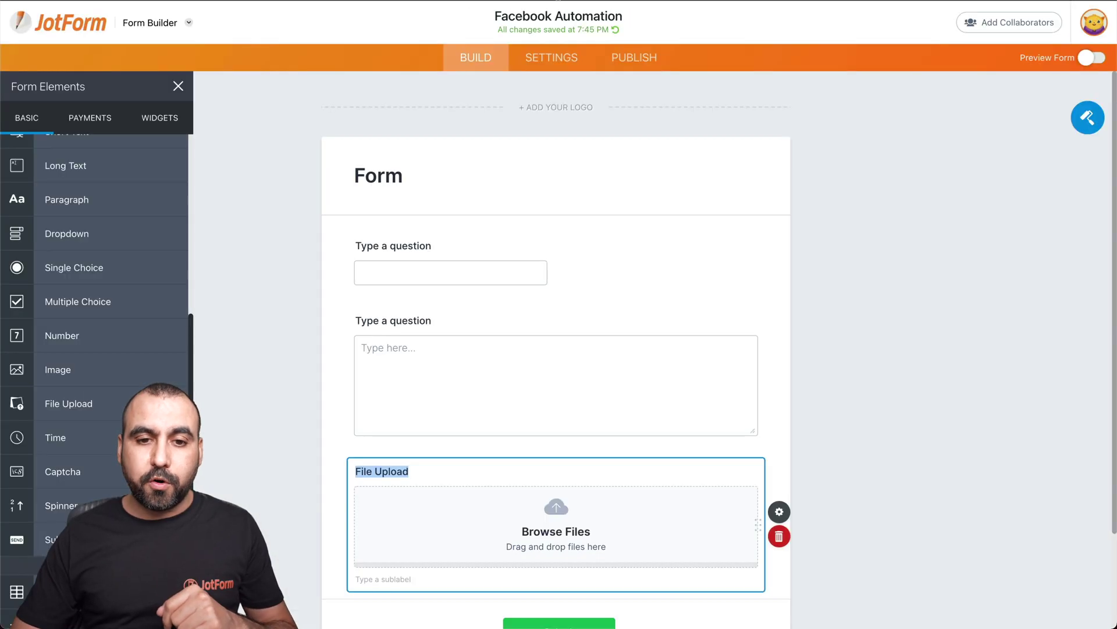
Step: Open the live form and enter title 'Jotform' and description 'This is the description of Jotform Auto Post'
click(634, 63)
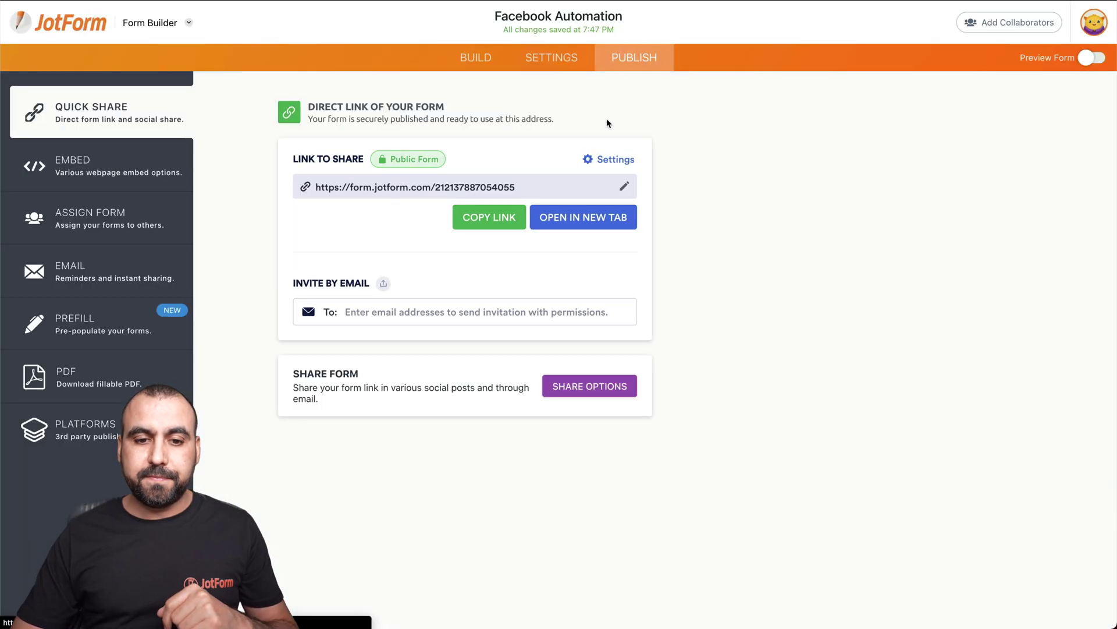
click(581, 219)
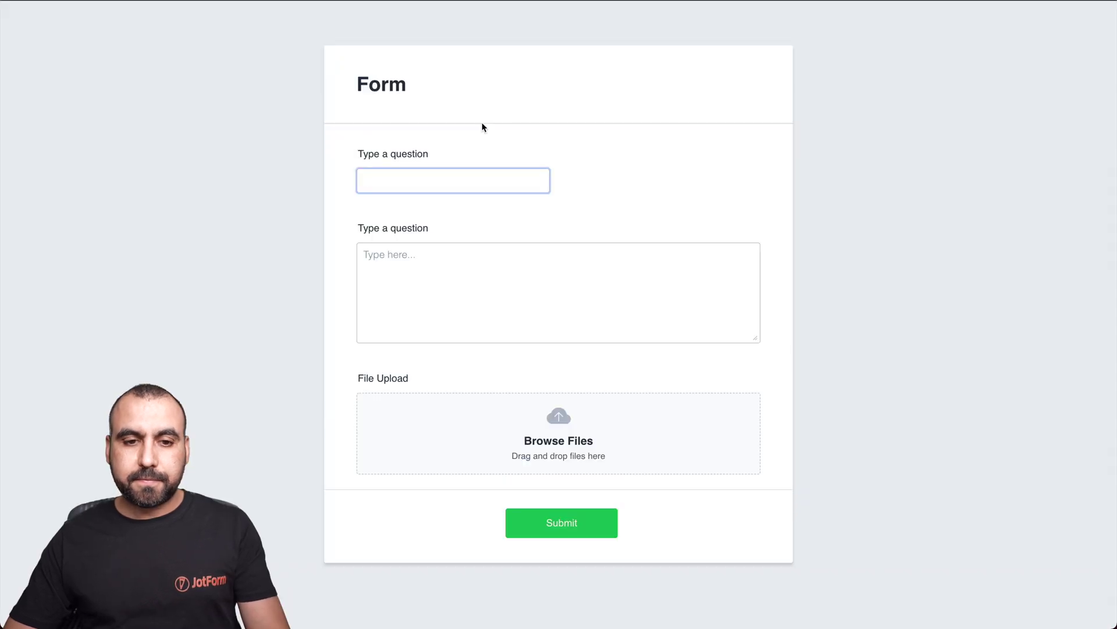
click(431, 181)
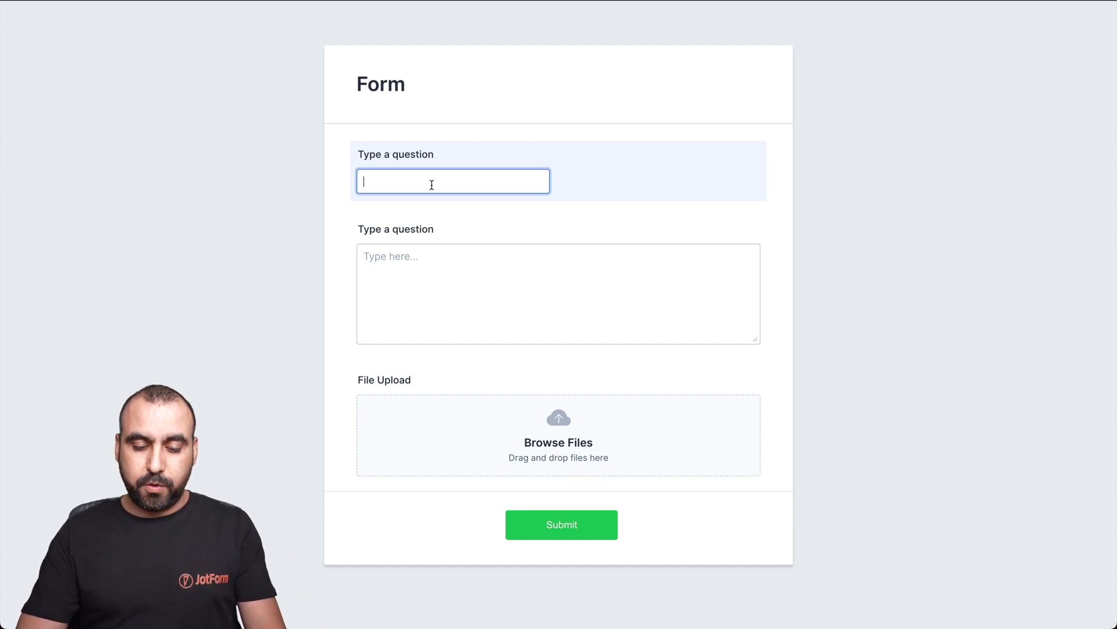
text(Jotform)
click(497, 299)
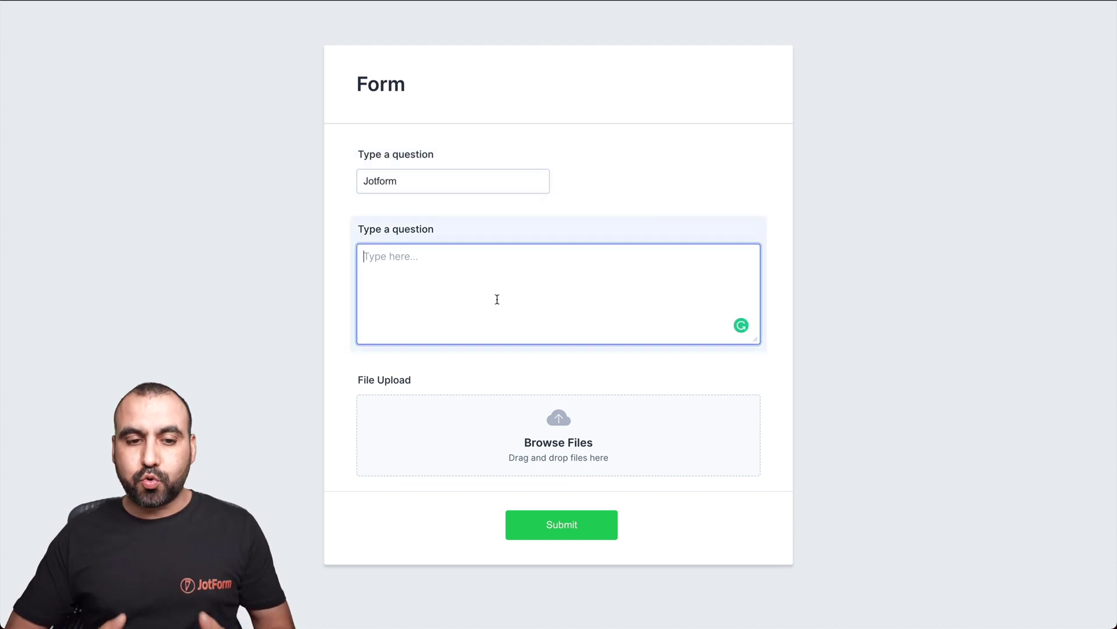
text(This )
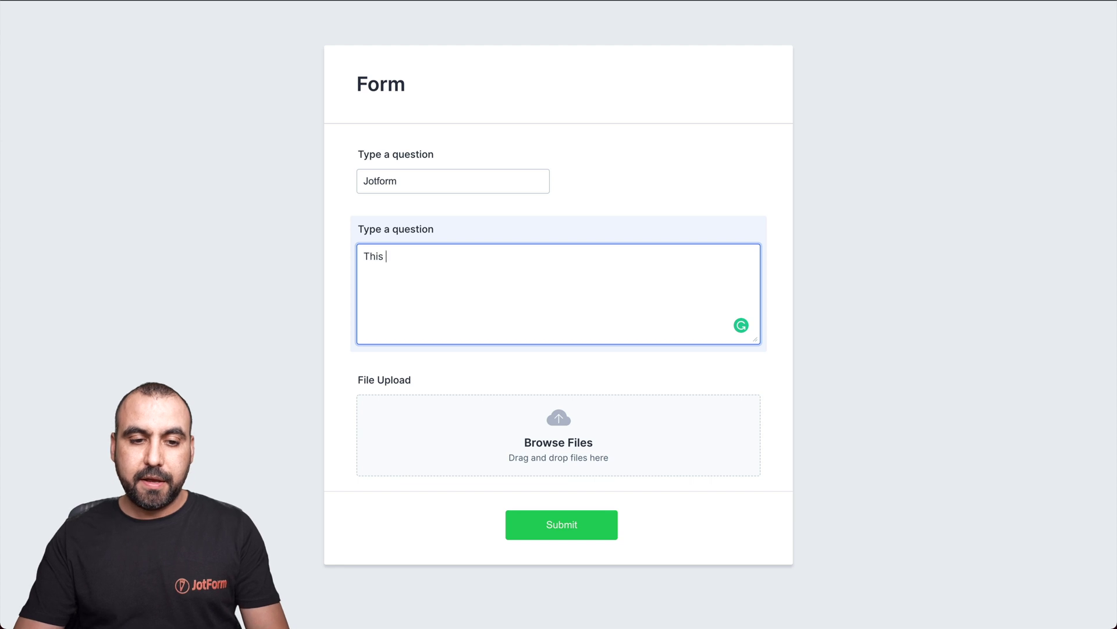
text(is the description of Jotform)
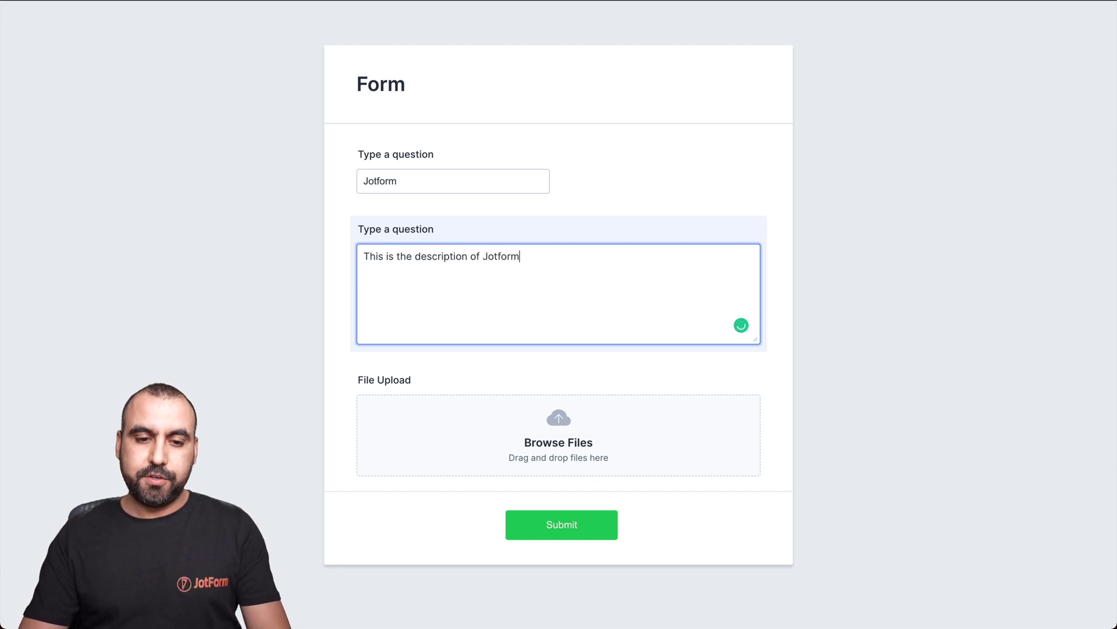
text(Auto Post)
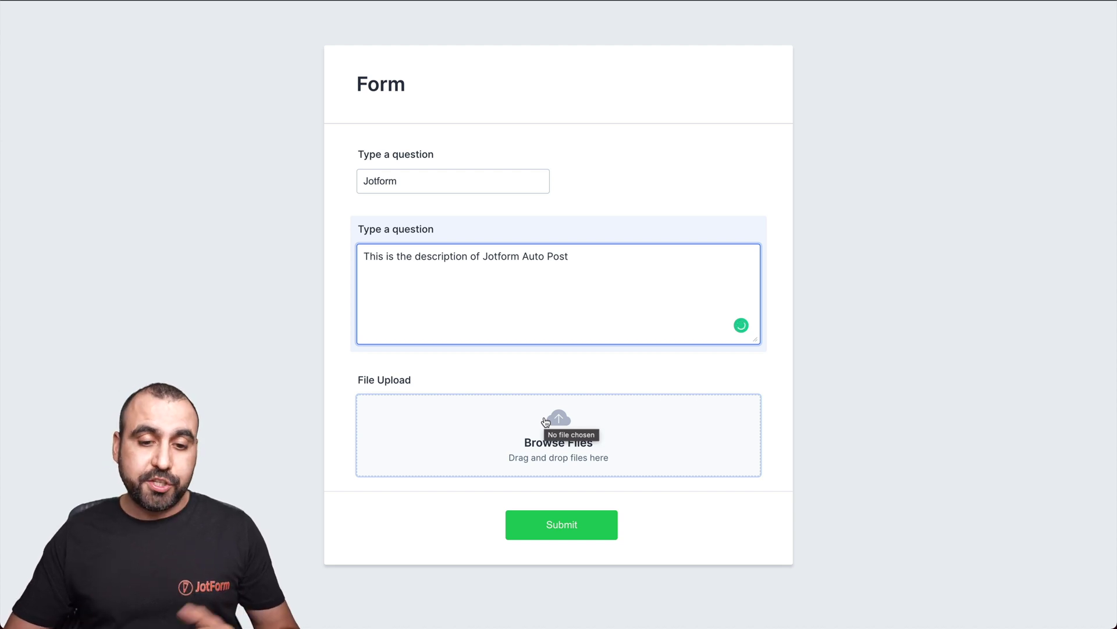
Step: Attach jotform.png and submit the test entry
click(545, 422)
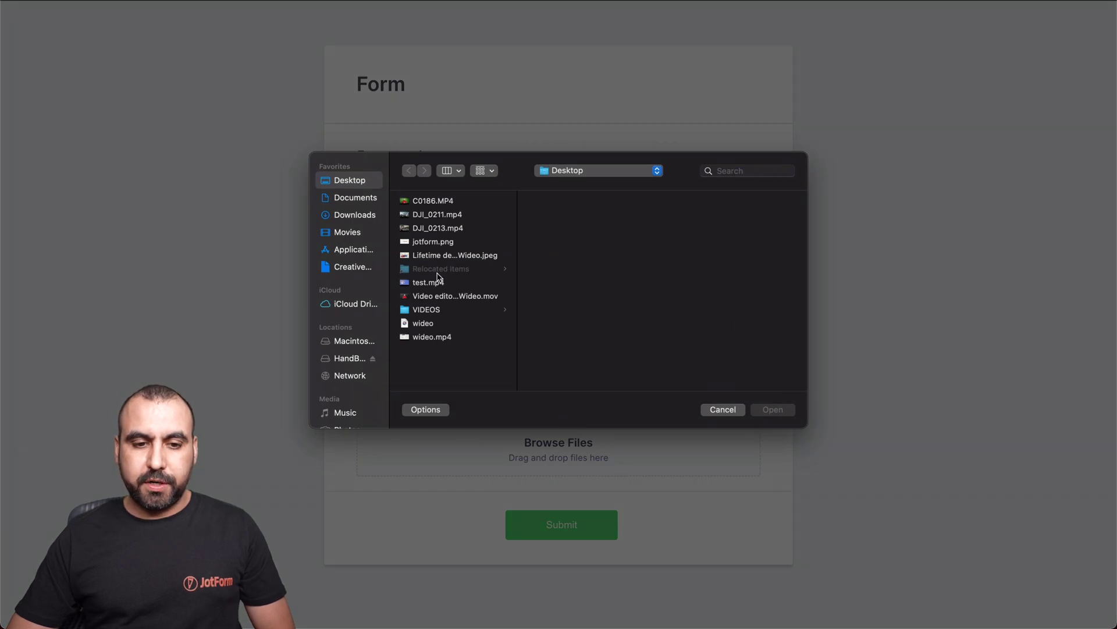
click(438, 242)
click(773, 409)
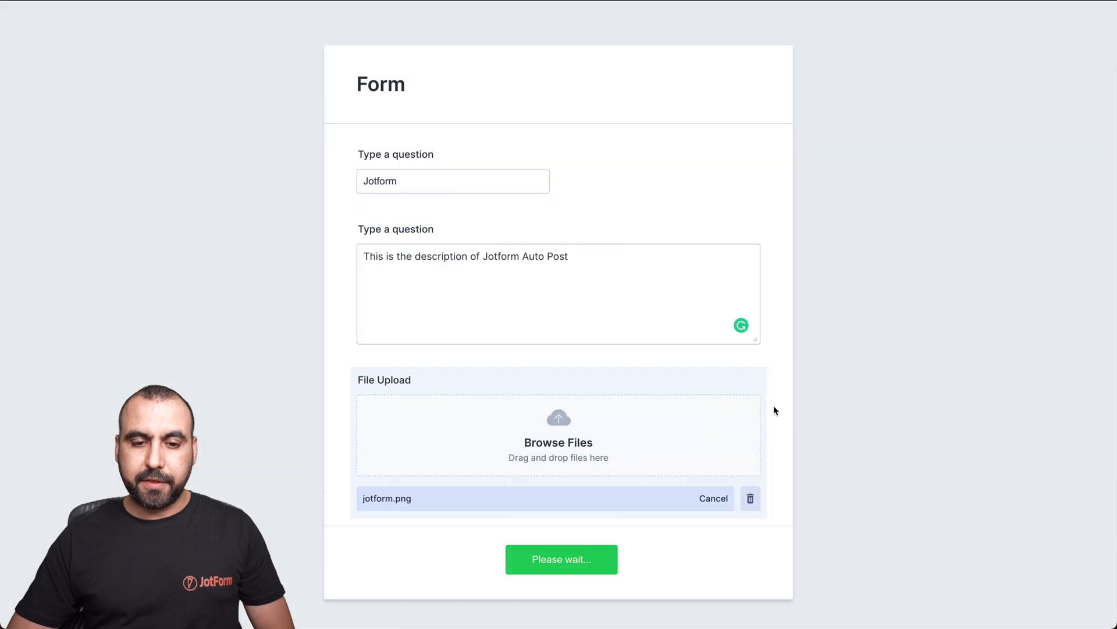
click(585, 562)
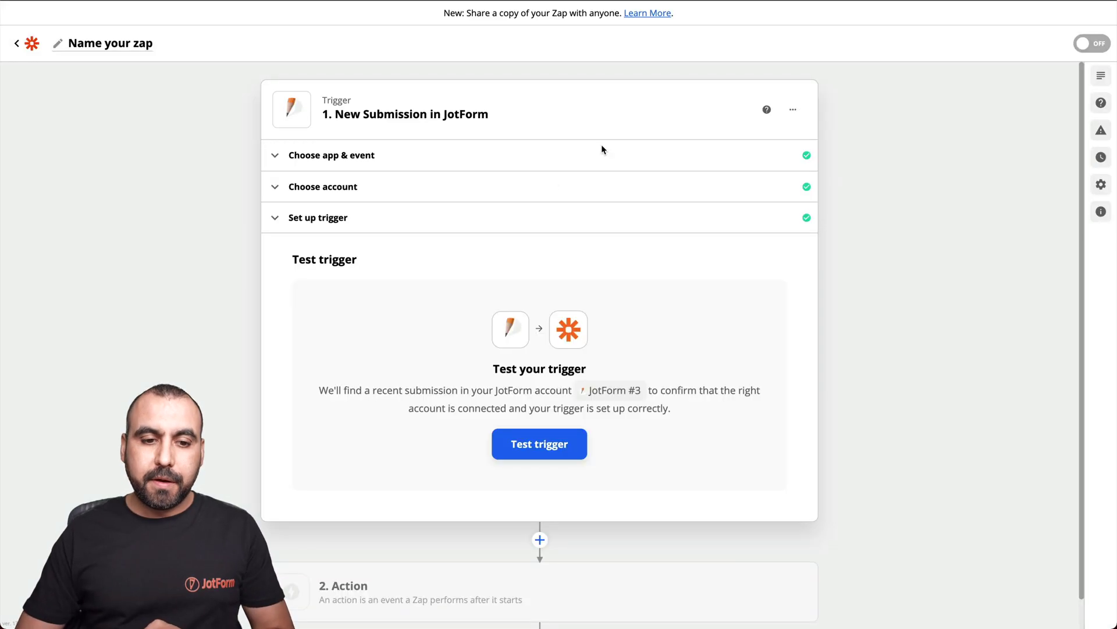
Step: Test the trigger, check the found Submission A data, and continue to the action
click(550, 445)
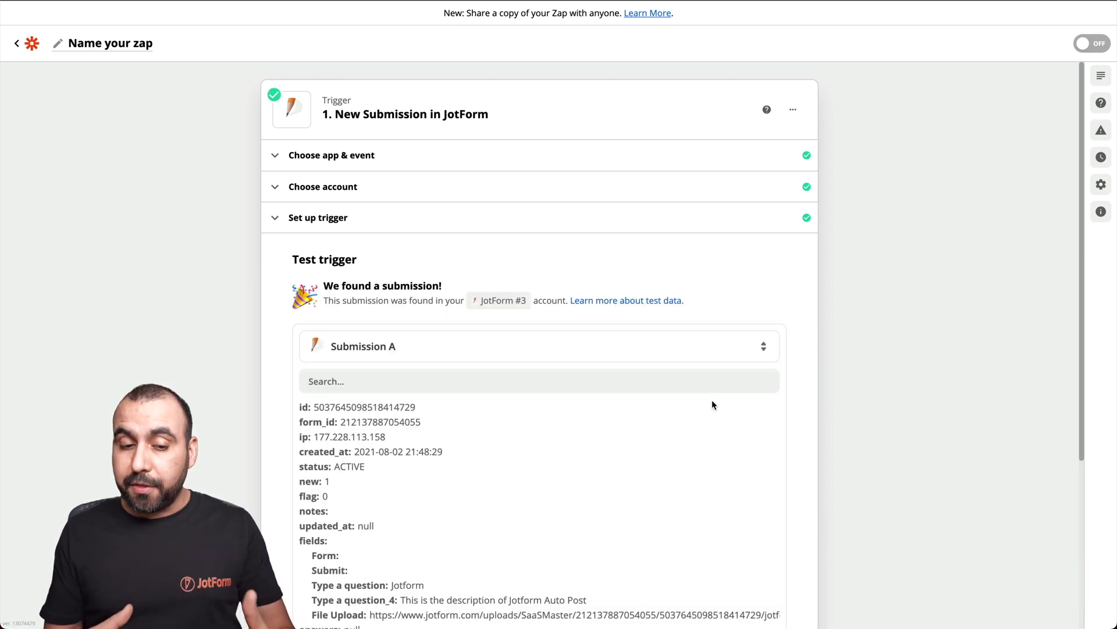
scroll(860, 362, down, 2)
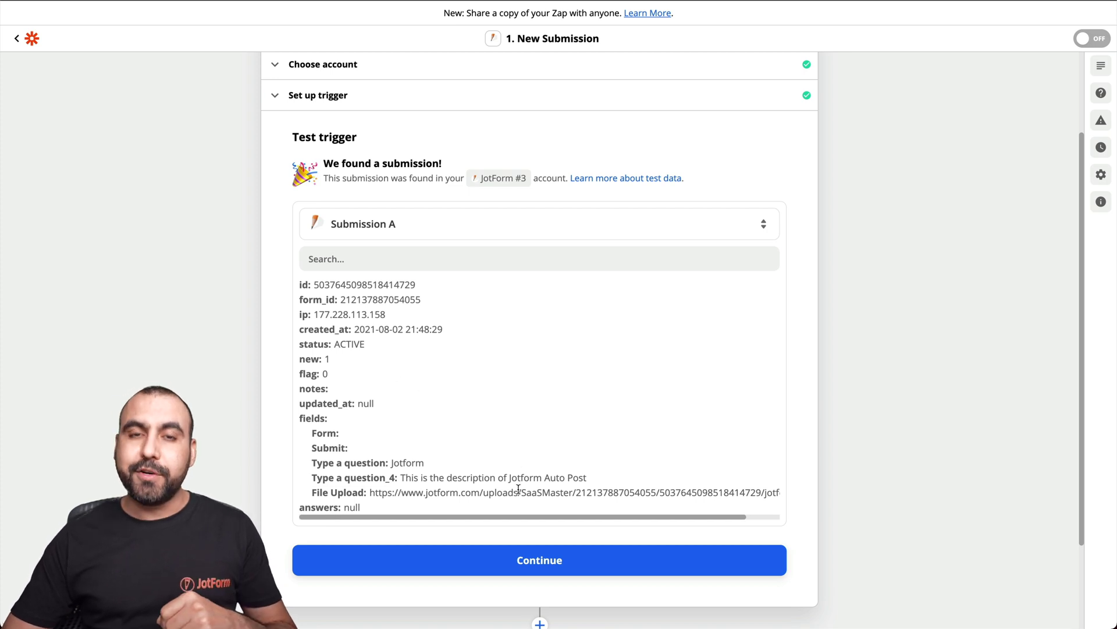
click(508, 564)
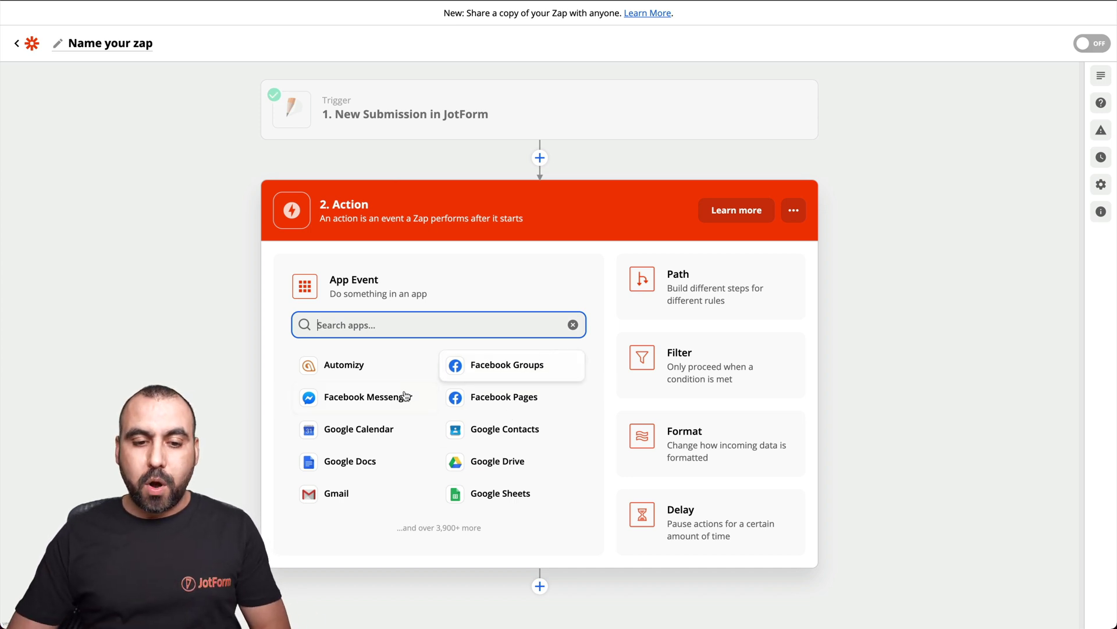
Step: Set the action to Facebook Pages with the Create Page Photo event
click(502, 400)
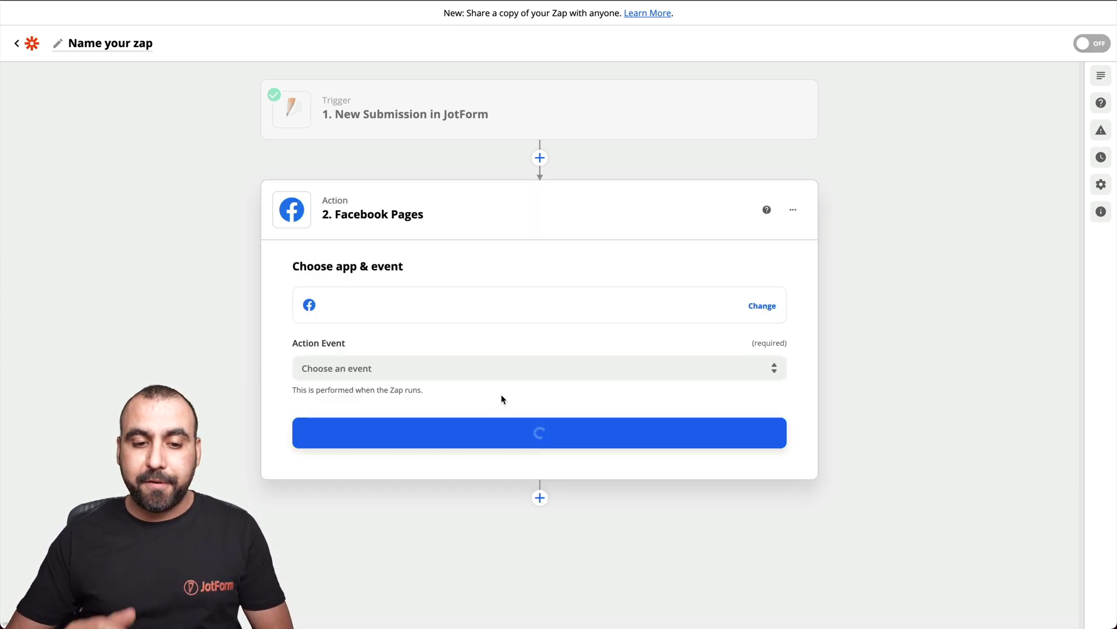
click(504, 372)
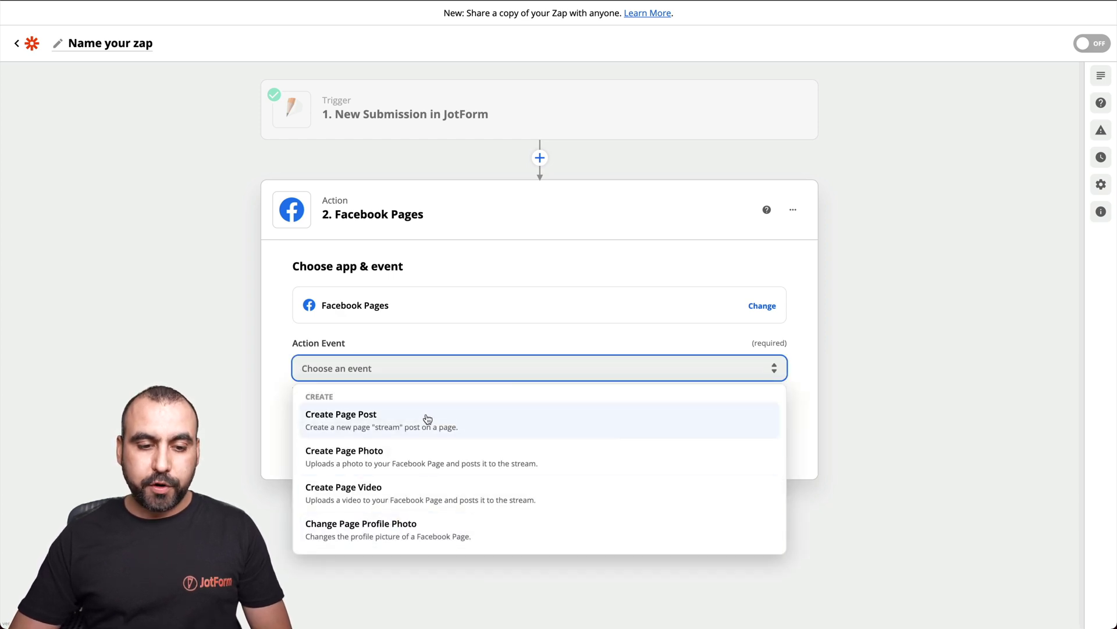
click(385, 457)
click(527, 431)
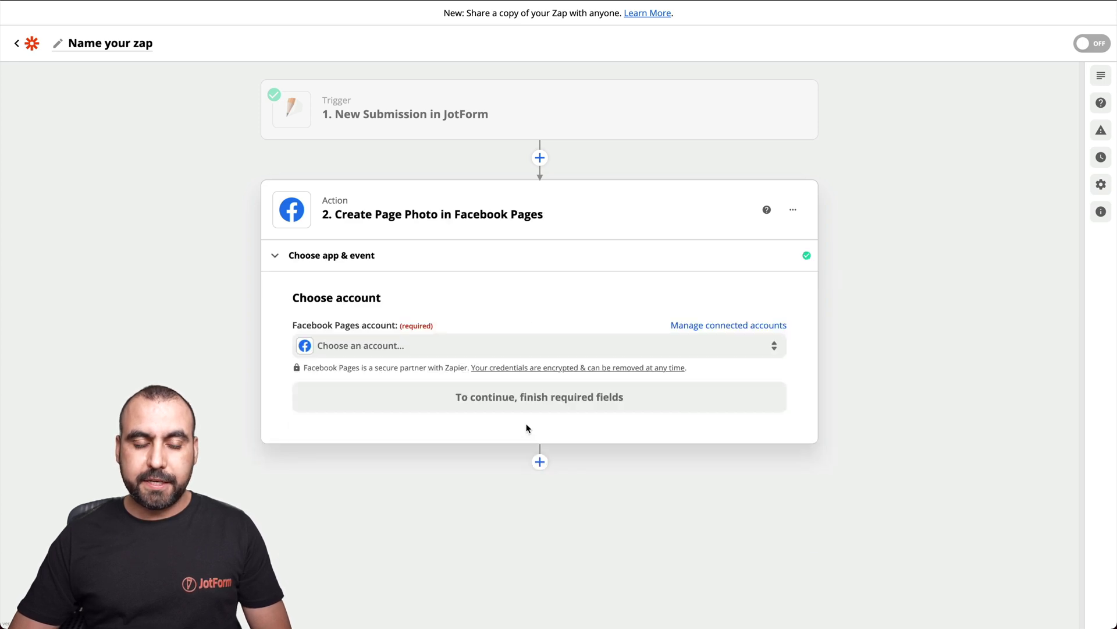
Step: Connect the action to the last listed Facebook Pages account
click(425, 348)
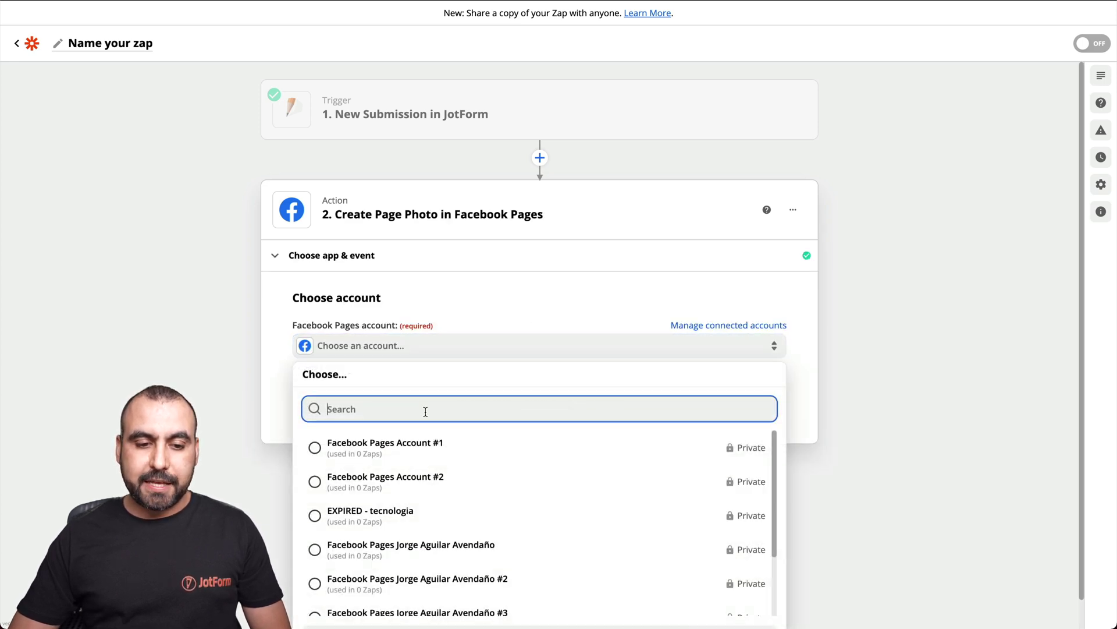
scroll(429, 500, down, 5)
click(449, 569)
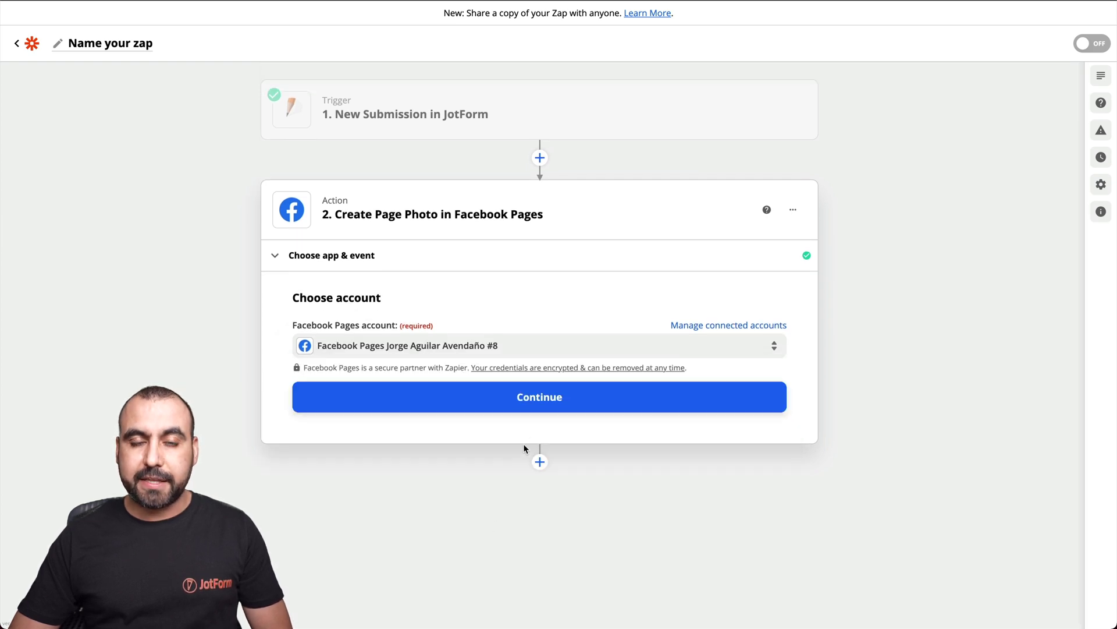
click(546, 398)
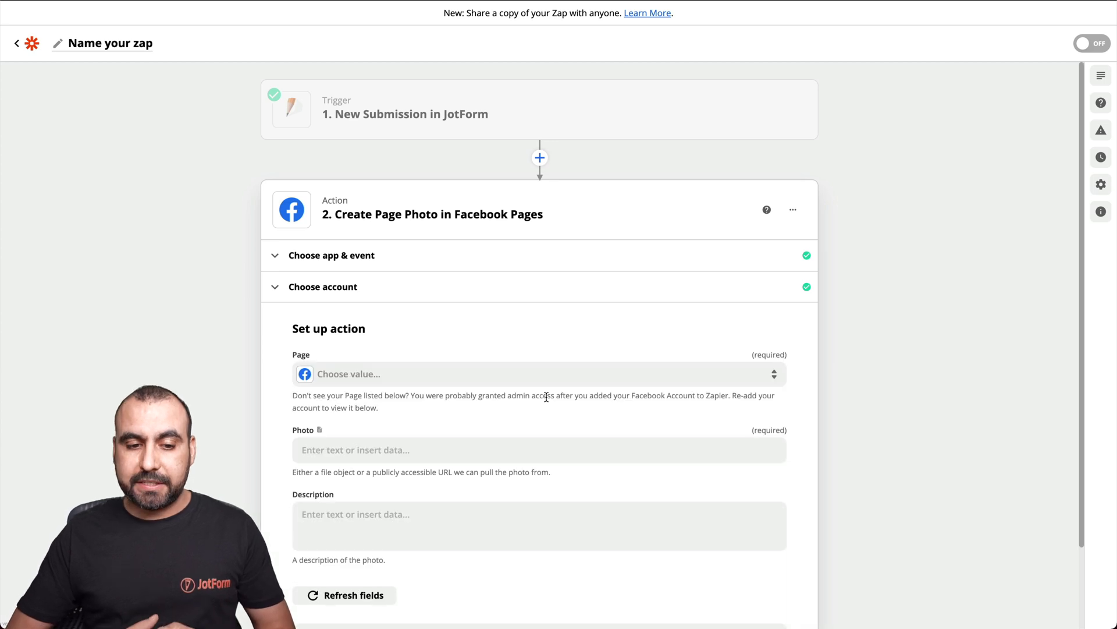
Step: Set the Page to post to as 'Form'
click(487, 377)
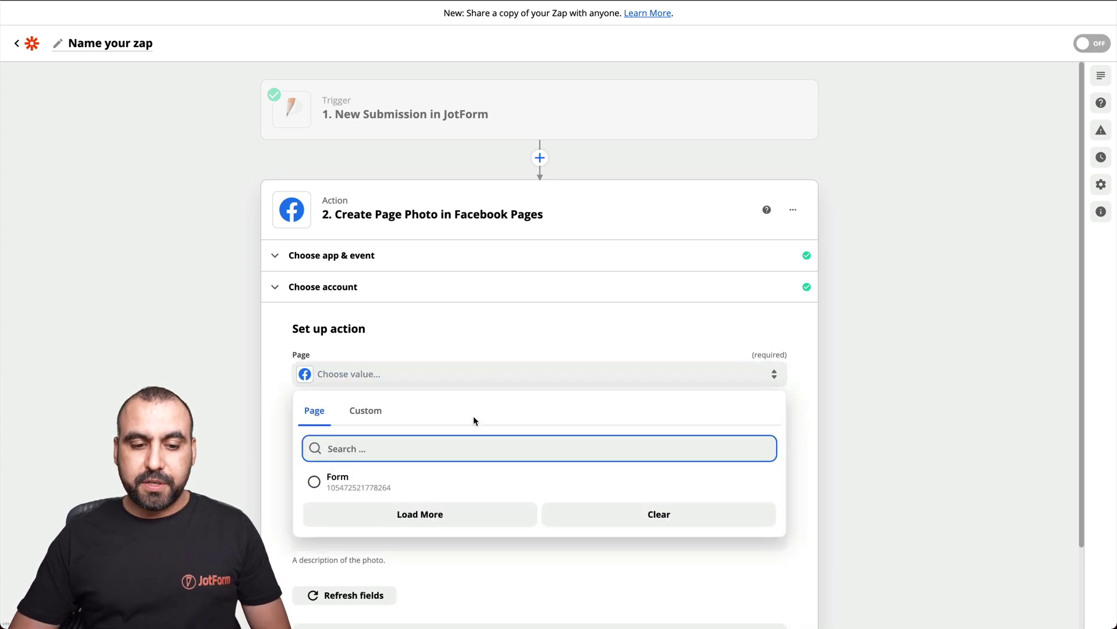
click(349, 480)
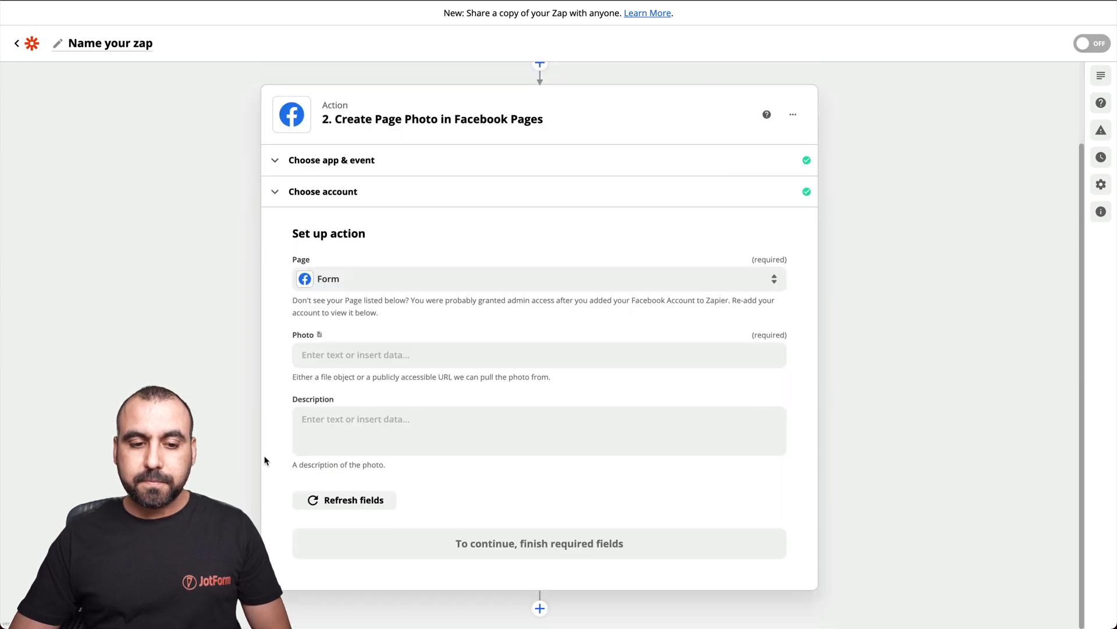
scroll(267, 456, down, 3)
click(384, 350)
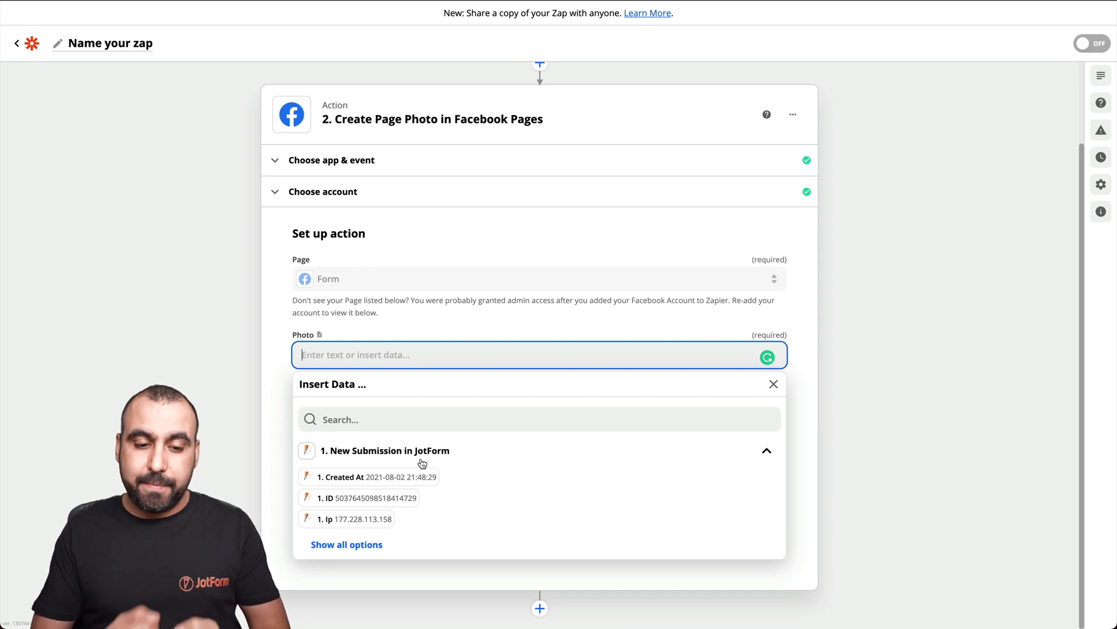
Step: Insert the submission's Fields File Upload link into the Photo field
click(350, 544)
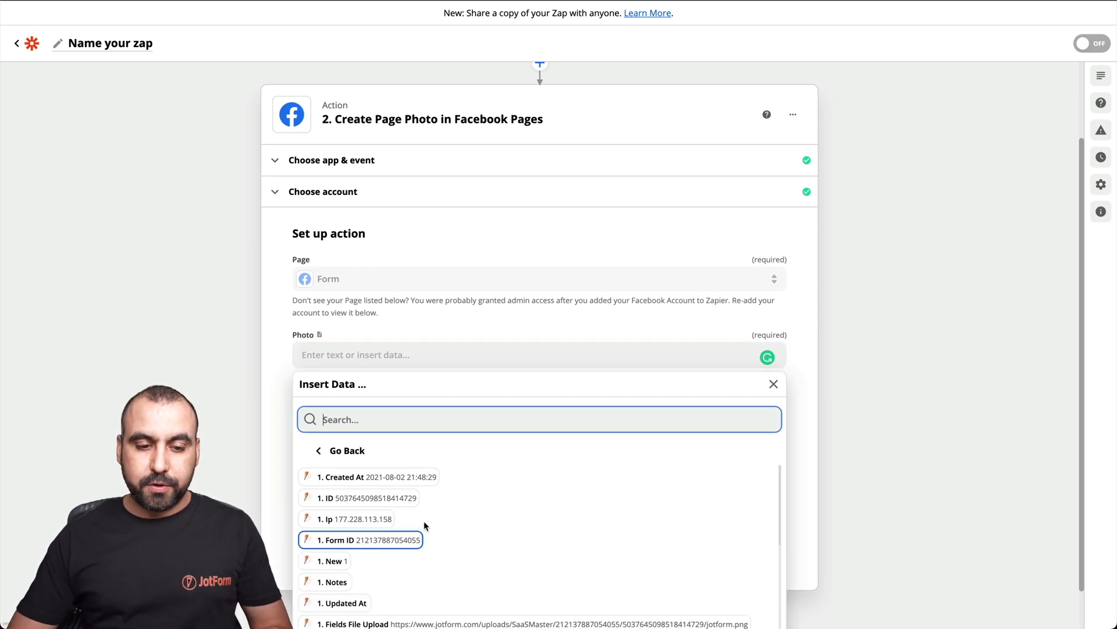
scroll(431, 518, down, 2)
scroll(435, 522, down, 2)
scroll(437, 466, up, 1)
scroll(462, 312, down, 1)
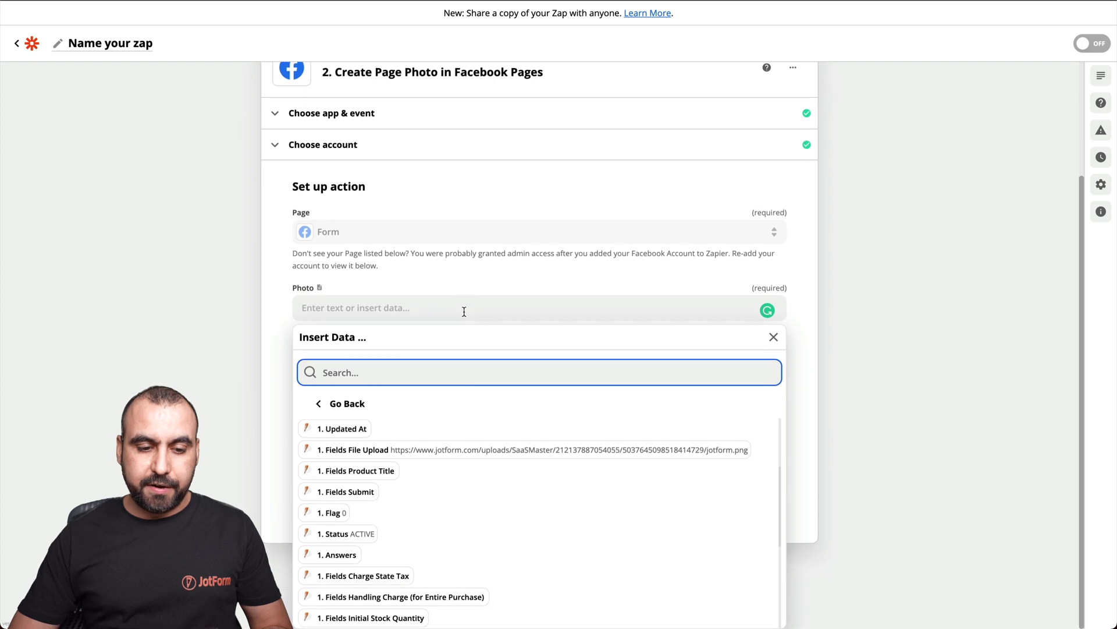
scroll(474, 463, down, 1)
scroll(473, 463, down, 5)
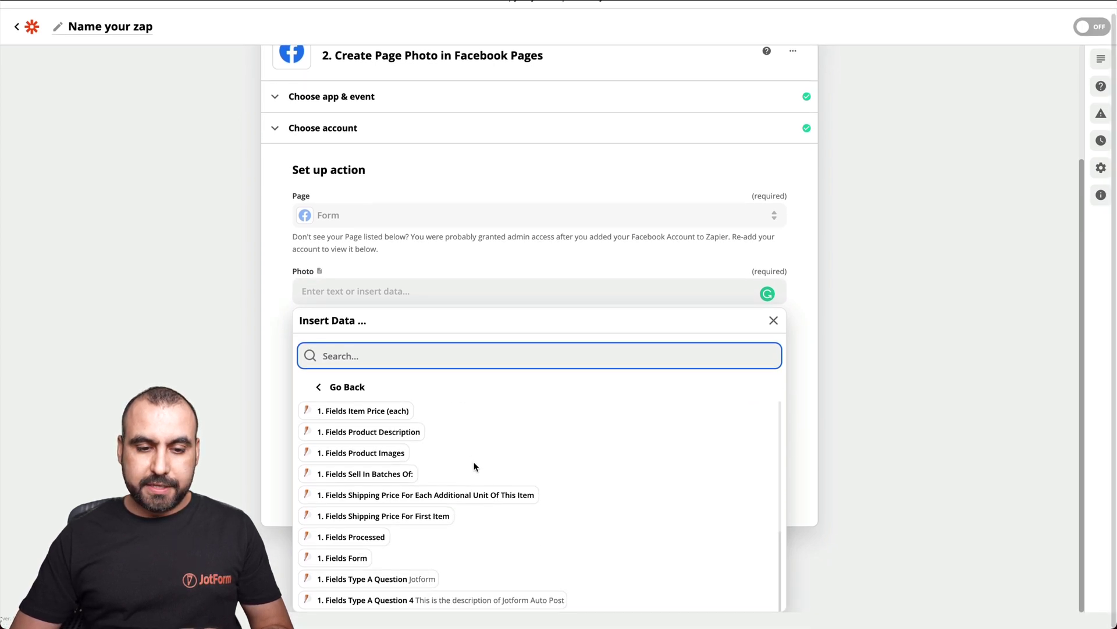
scroll(474, 466, up, 2)
scroll(474, 466, up, 5)
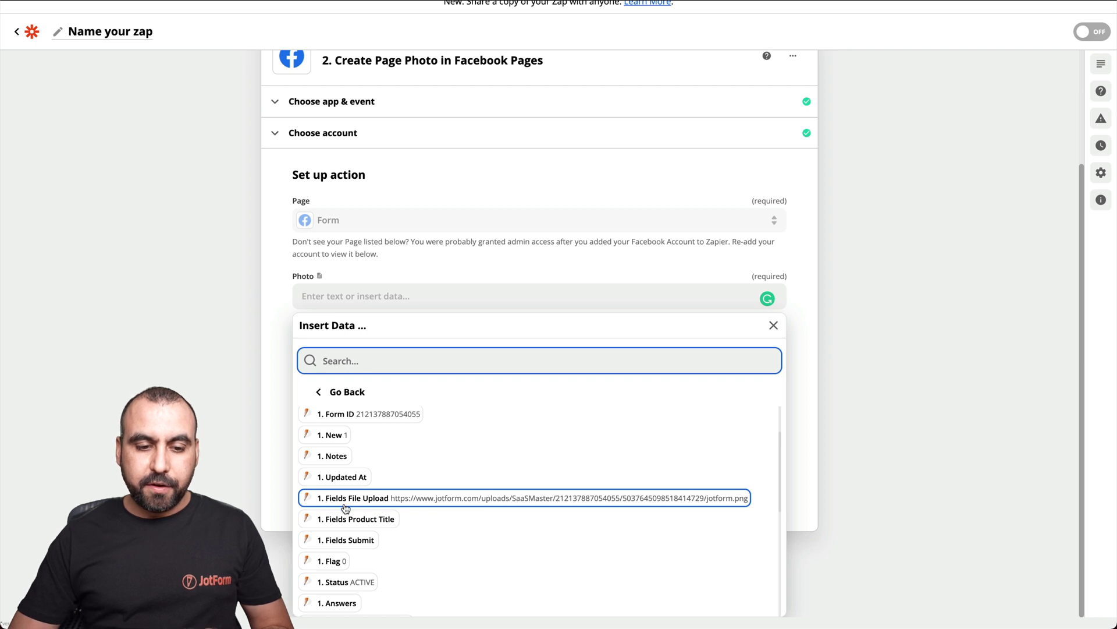
click(710, 502)
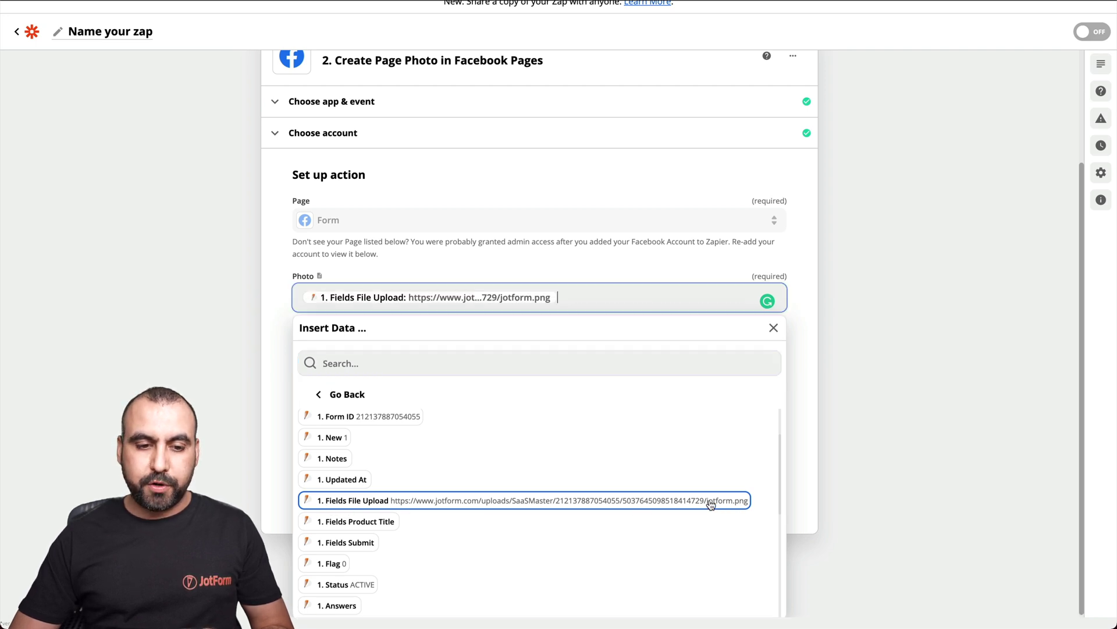
click(269, 315)
click(356, 411)
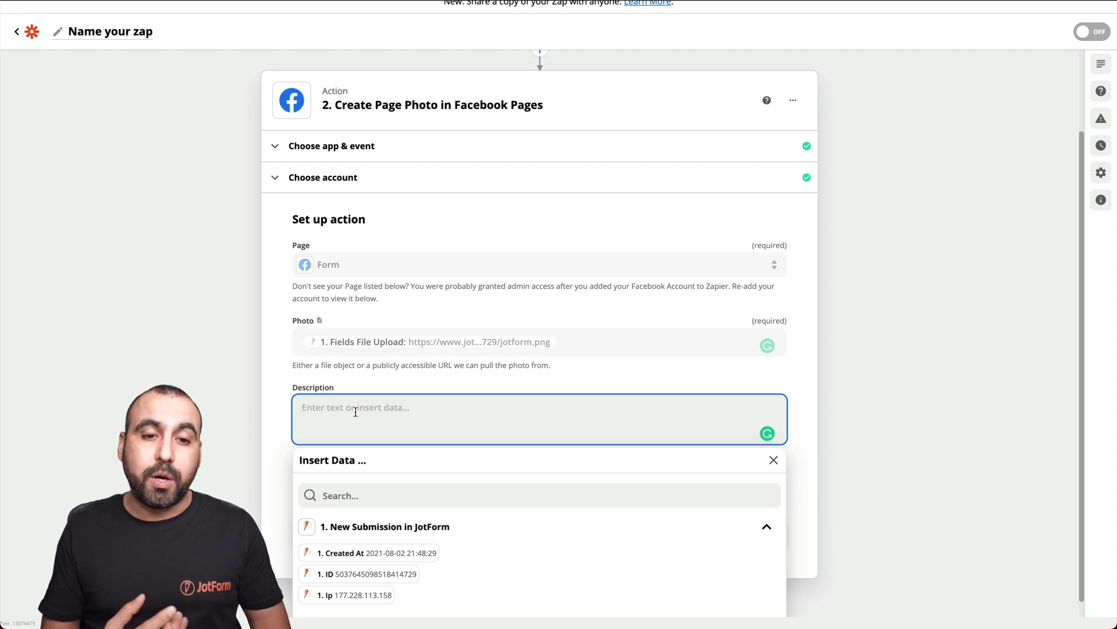
Step: Fill Description with 'Fields Type A Question' followed by 'Fields Type A Question 4'
scroll(280, 489, down, 1)
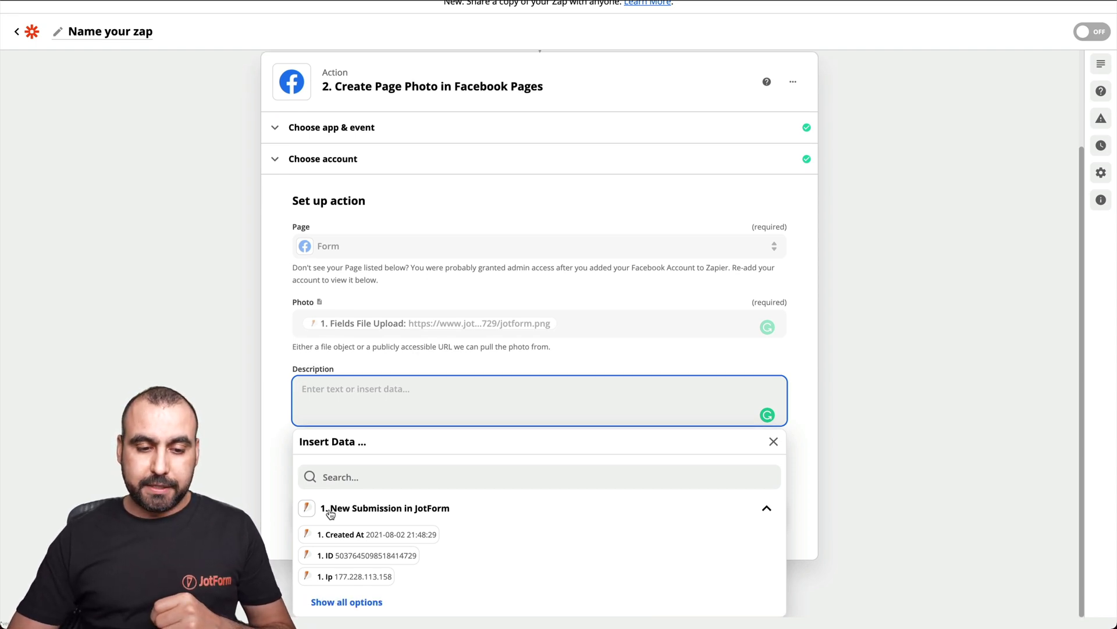
click(360, 598)
scroll(407, 568, down, 5)
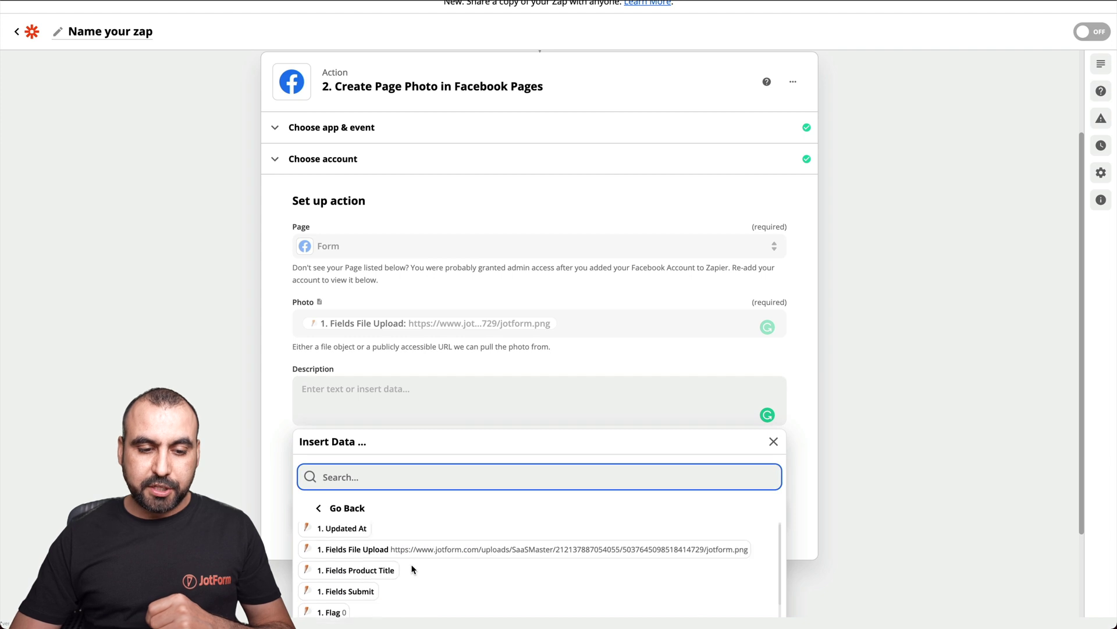
scroll(427, 463, down, 4)
scroll(429, 492, up, 2)
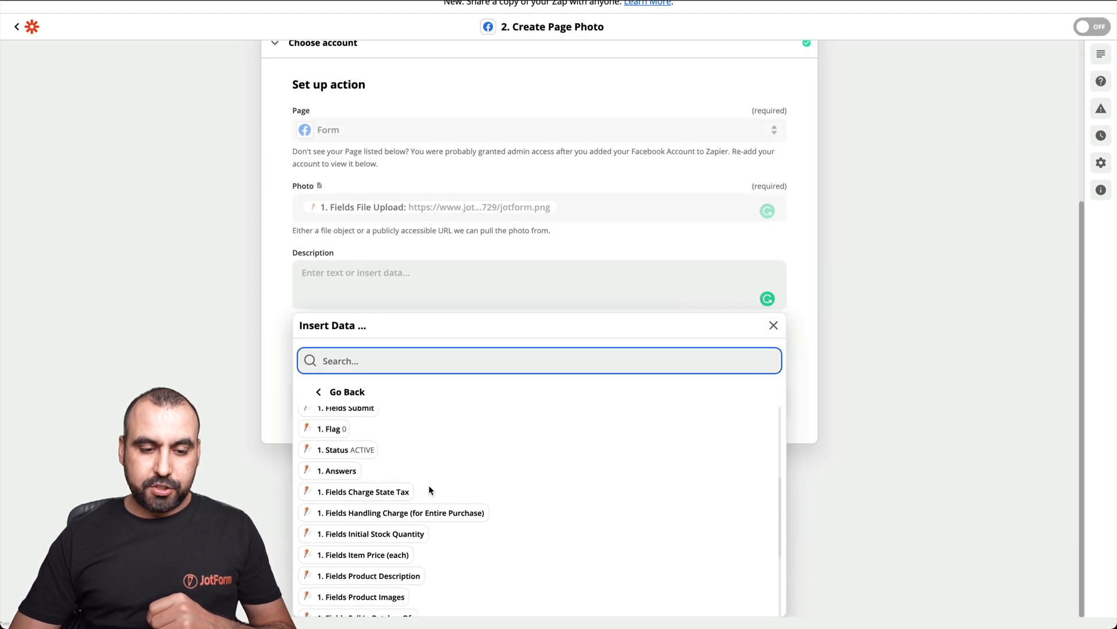
scroll(429, 490, down, 5)
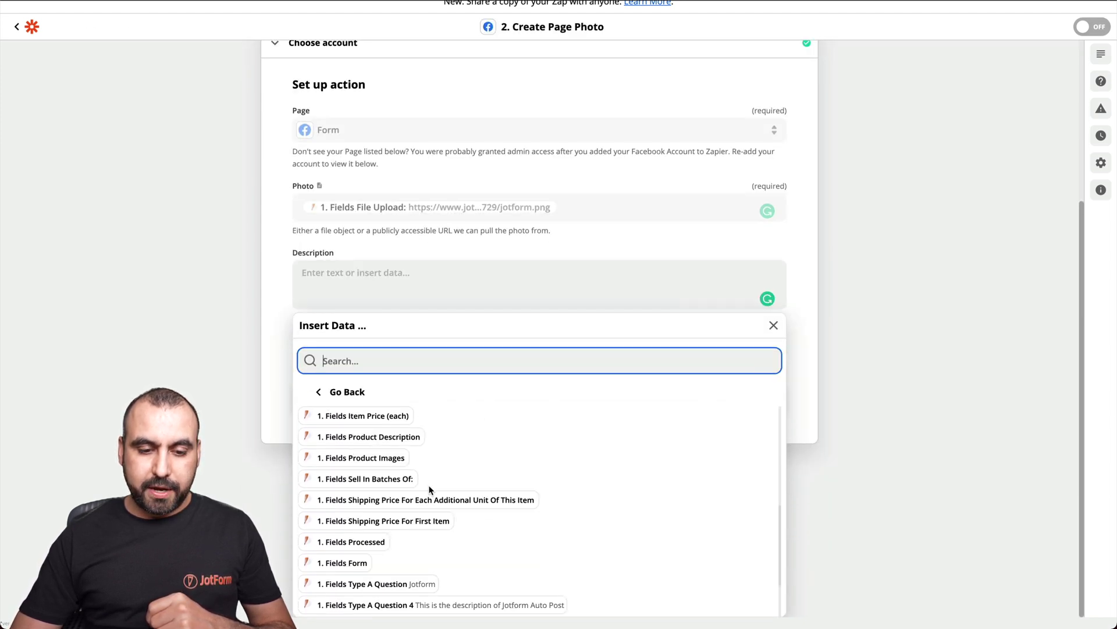
click(411, 586)
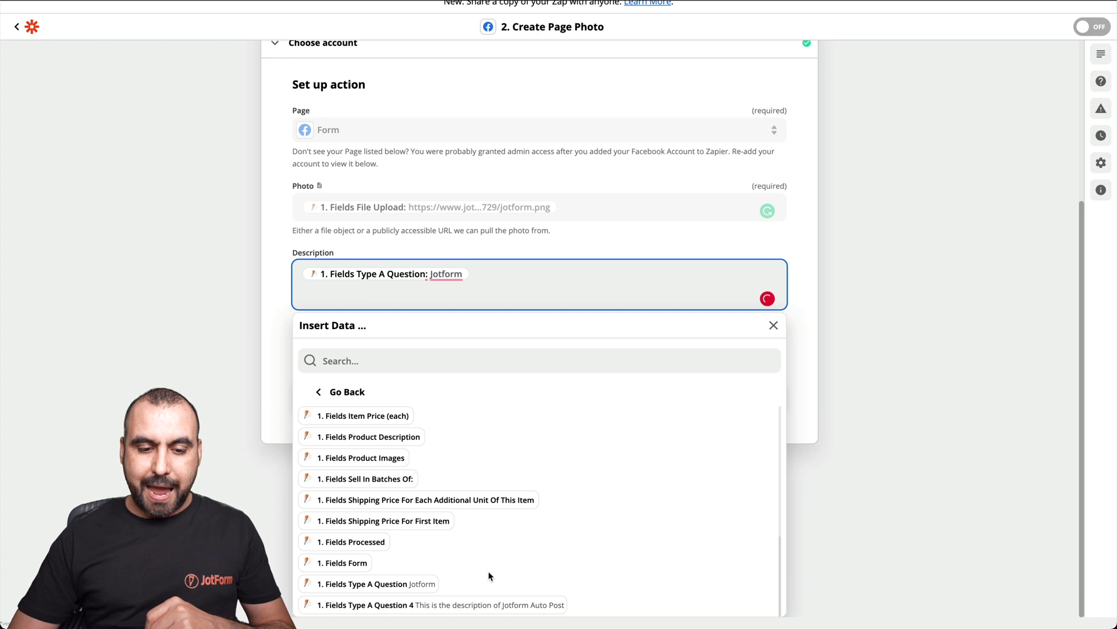
click(486, 604)
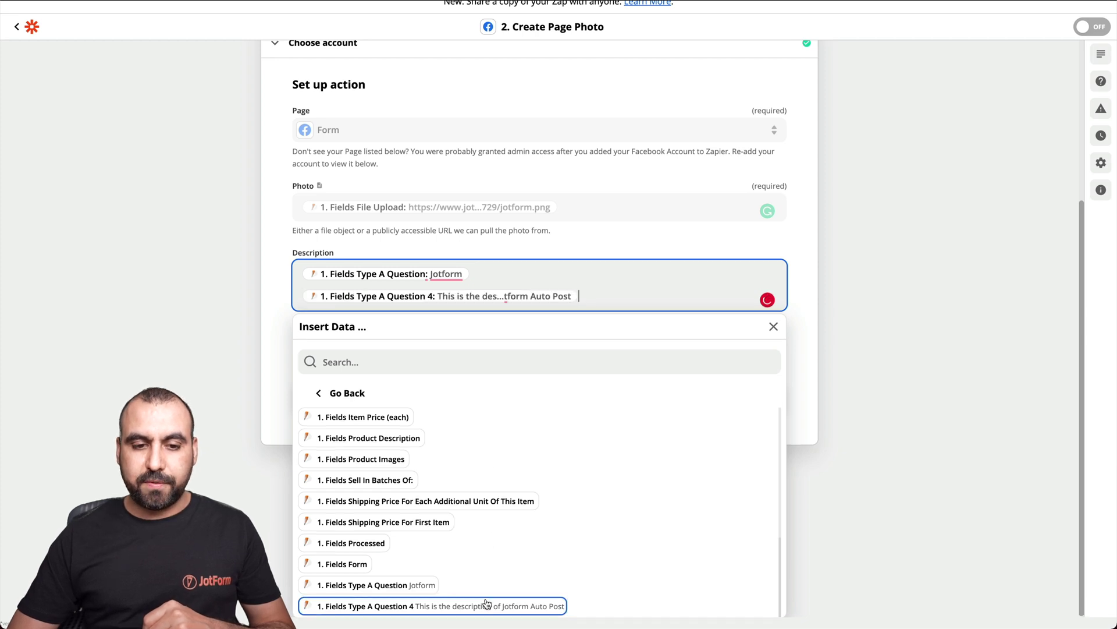
click(272, 315)
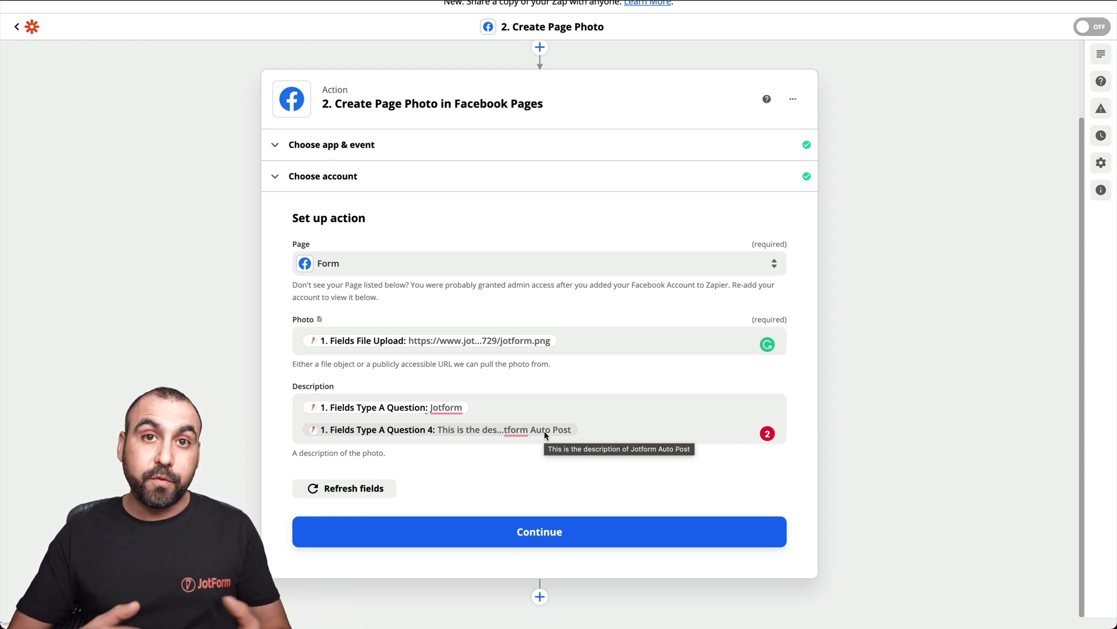
Step: Save the Facebook Pages action and send a test page photo to the Form page
click(550, 533)
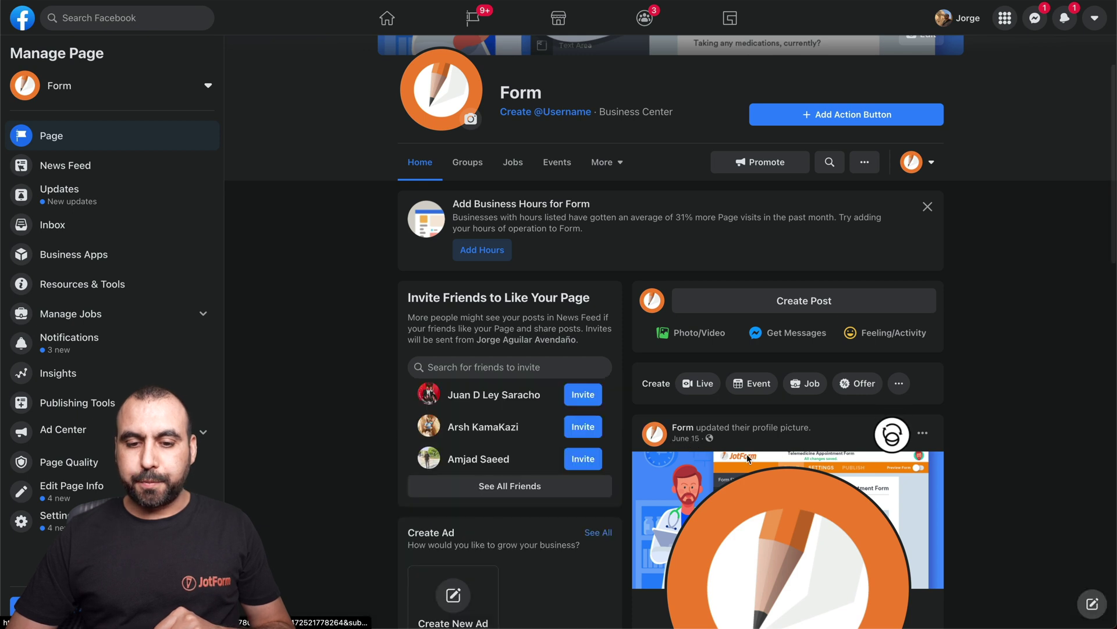
scroll(757, 473, down, 2)
scroll(806, 127, up, 1)
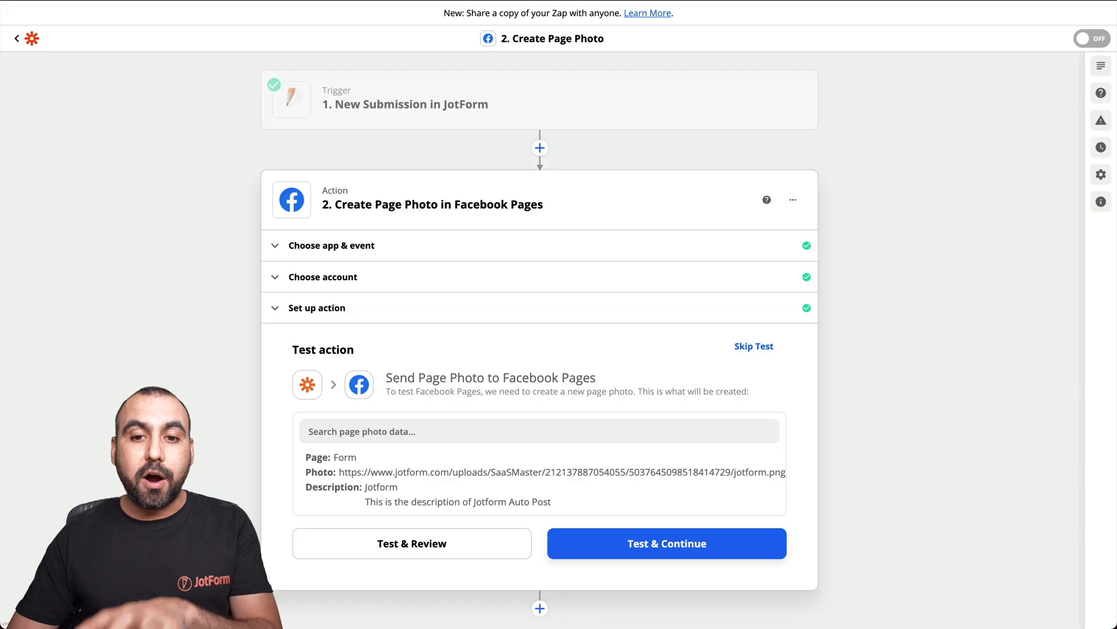
click(599, 545)
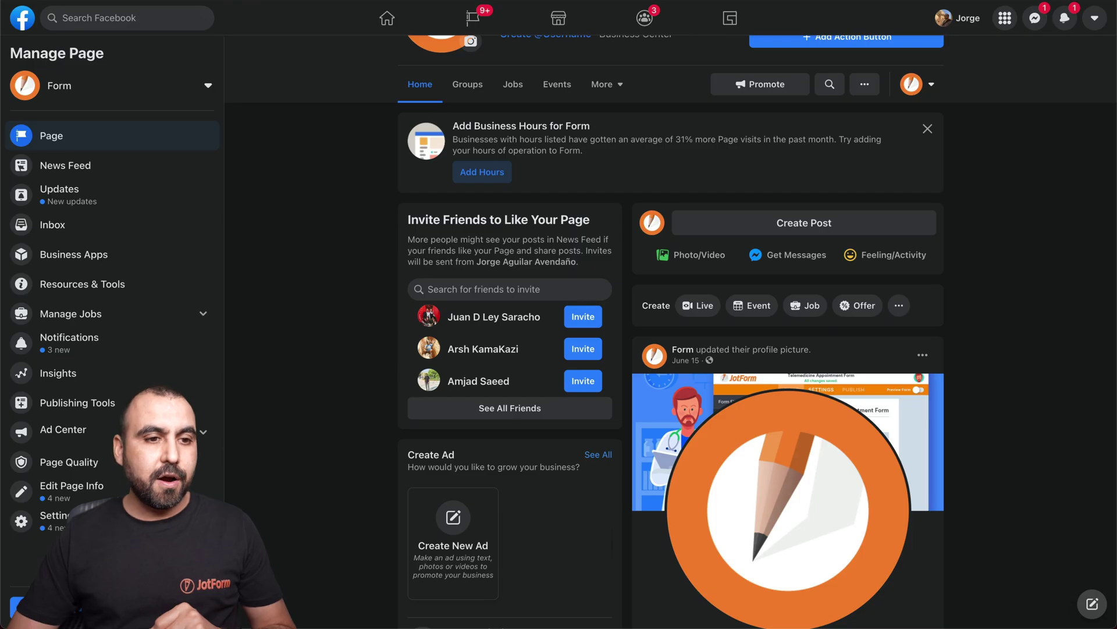
Step: Reload the Facebook Form page and highlight the new Jotform post's title and description
key(super+r)
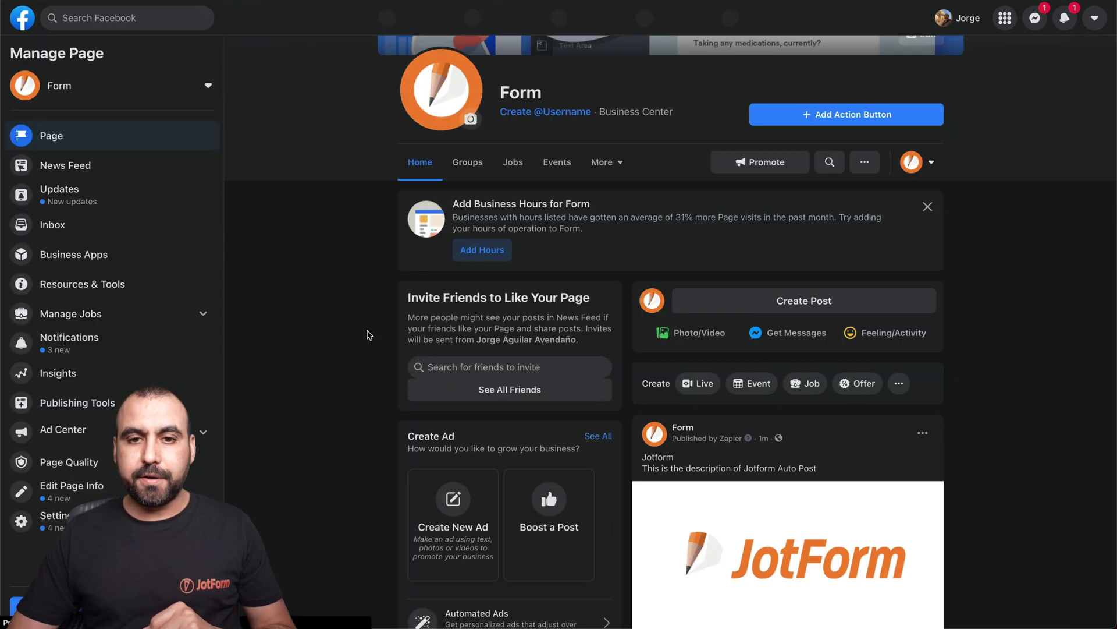
scroll(688, 410, down, 2)
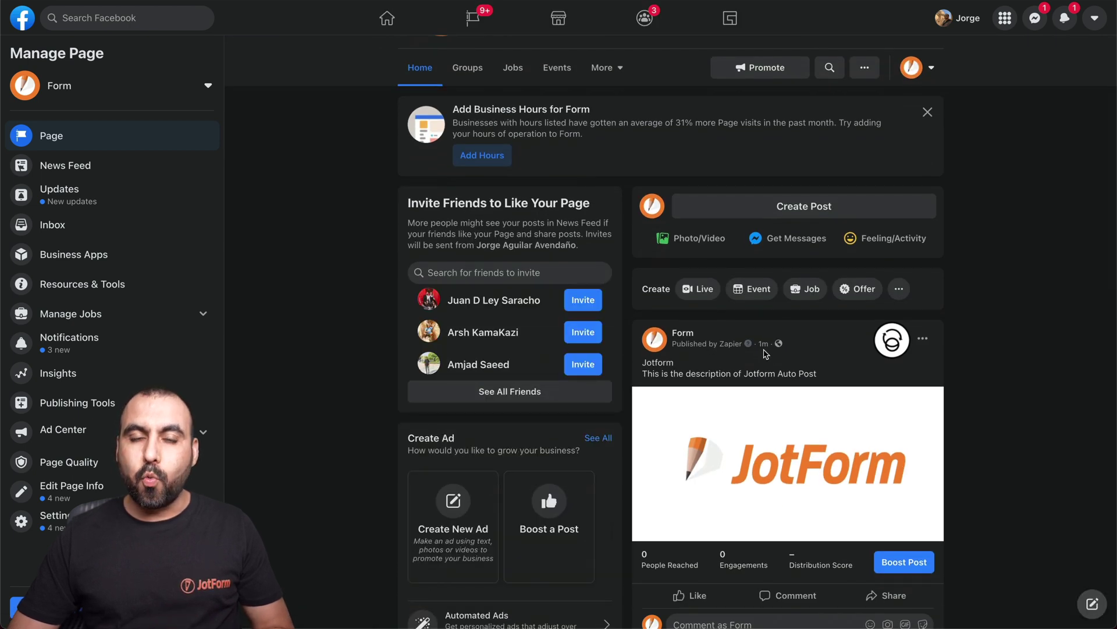
drag(640, 362, 677, 370)
triple_click(676, 373)
click(738, 373)
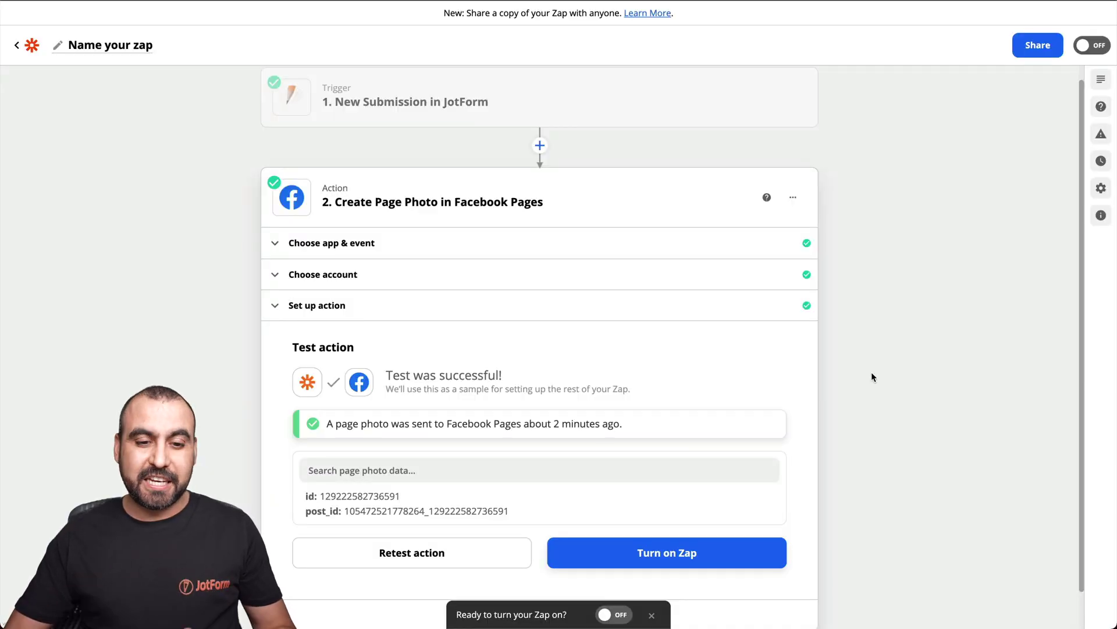
Step: Turn the Zap on, dismiss the share-a-copy prompt, and copy the form's public link
click(690, 552)
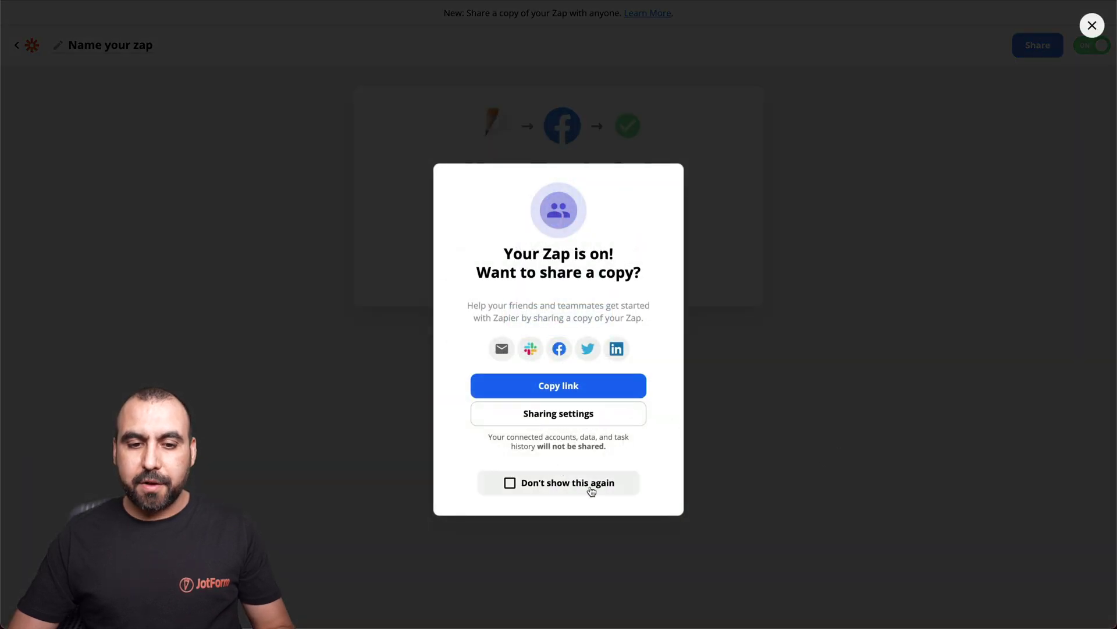
click(733, 466)
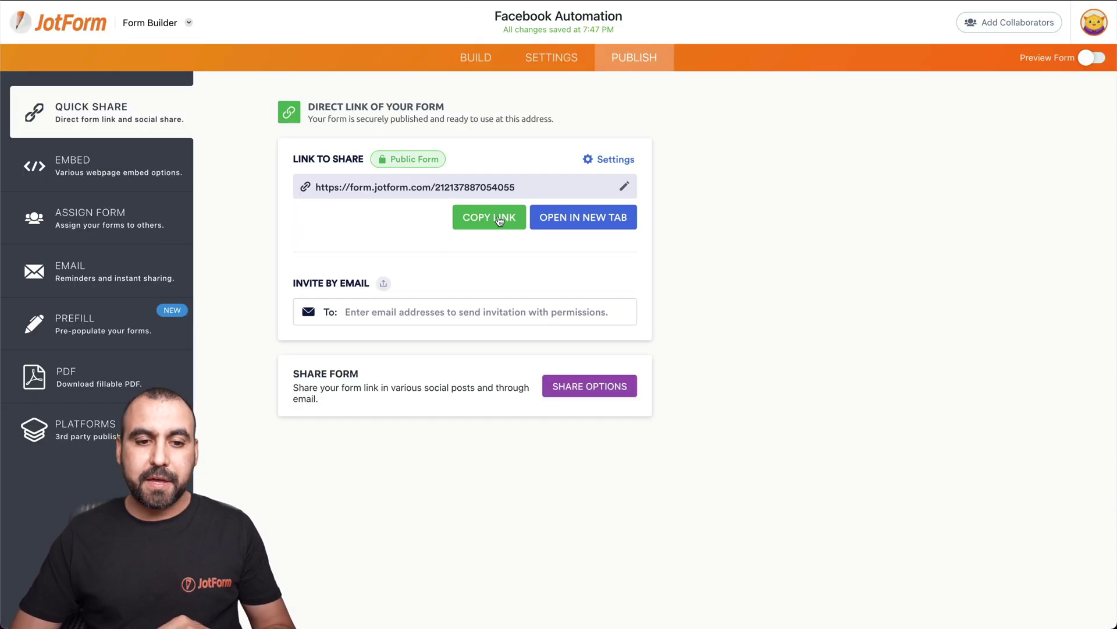
click(499, 220)
Step: Open the copied form link in a new private browser window
key(super+shift+n)
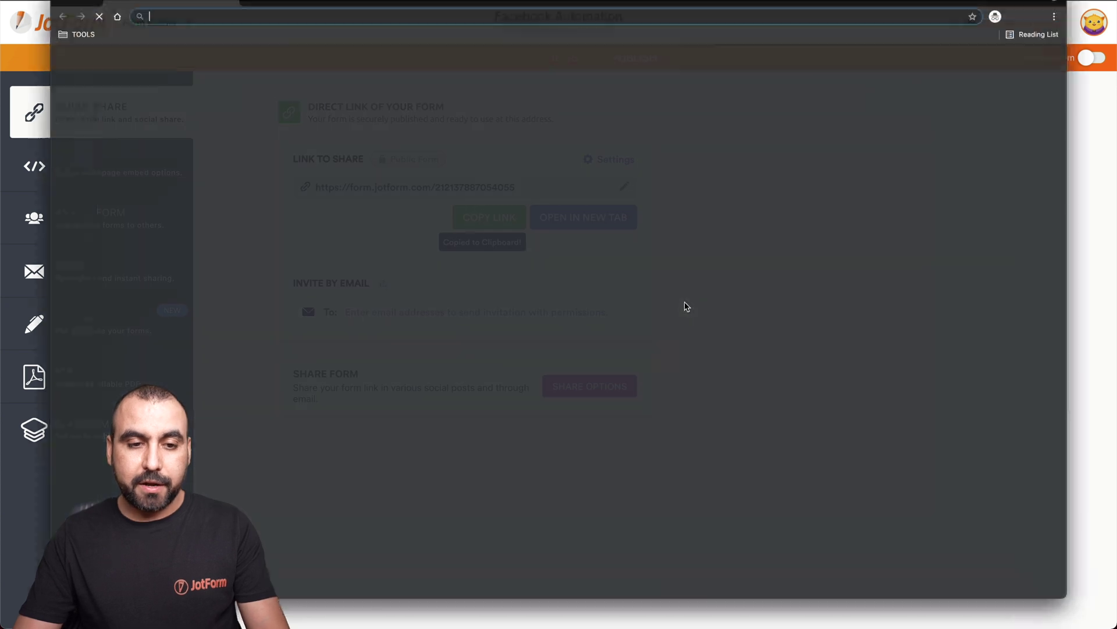
key(super+v)
key(Return)
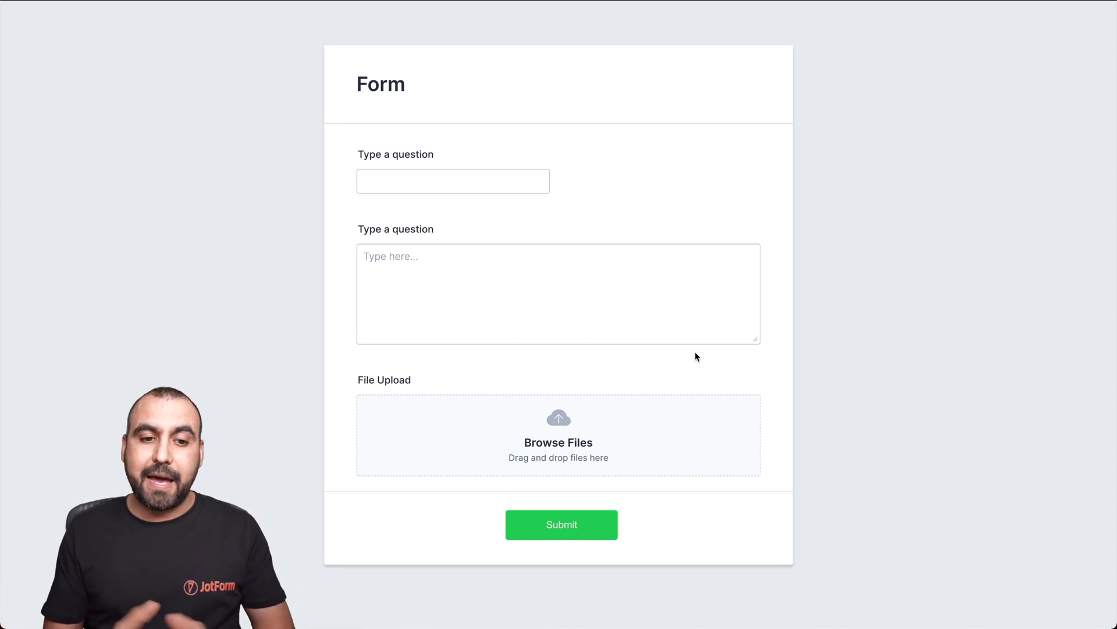
Step: Enter the title 'Jotform Tables' and the description 'Tables for database'
click(431, 182)
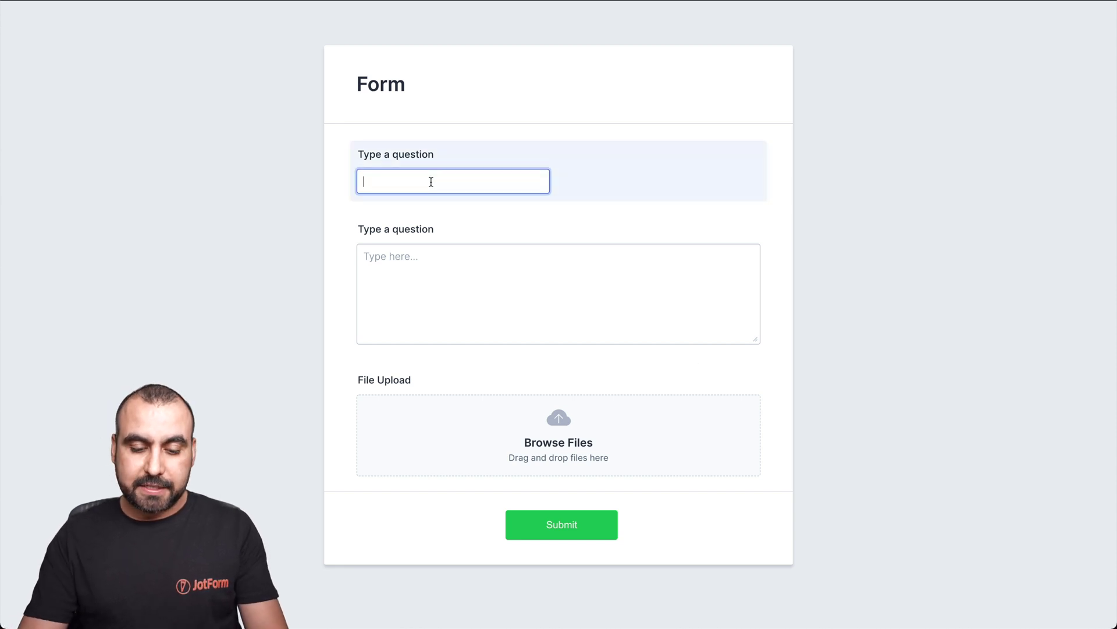
text(Jotform Ta)
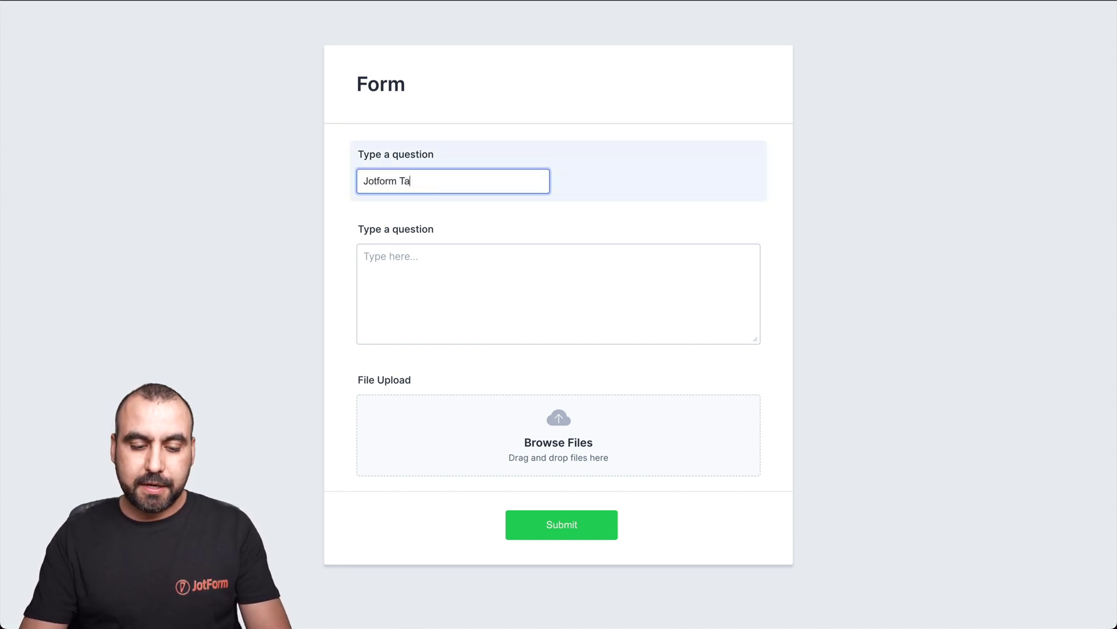
text(bles)
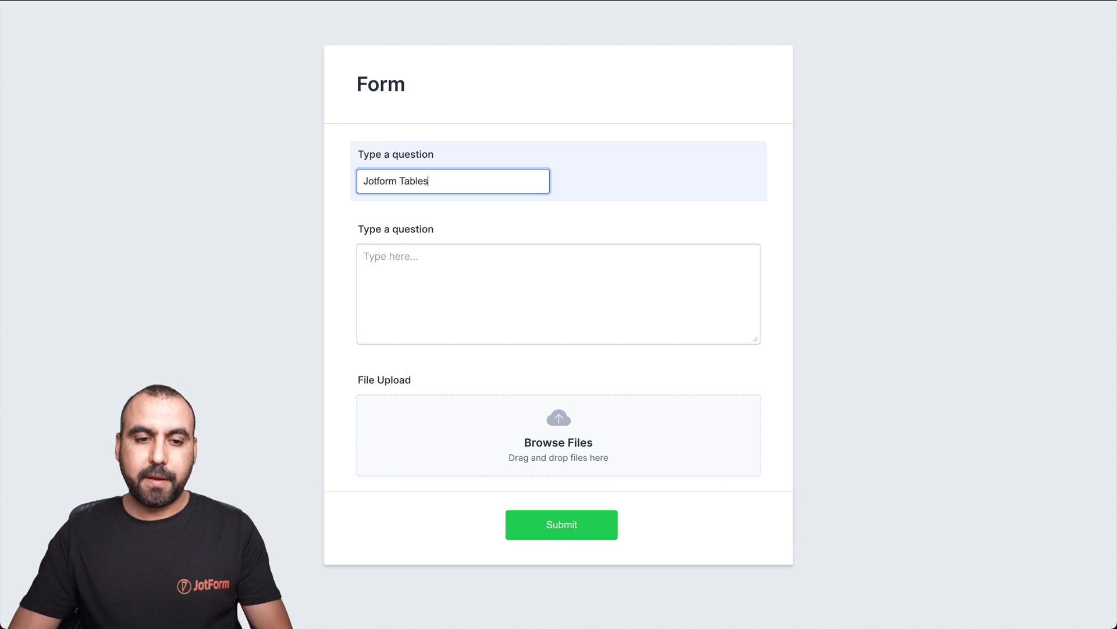
click(473, 294)
text(Tab)
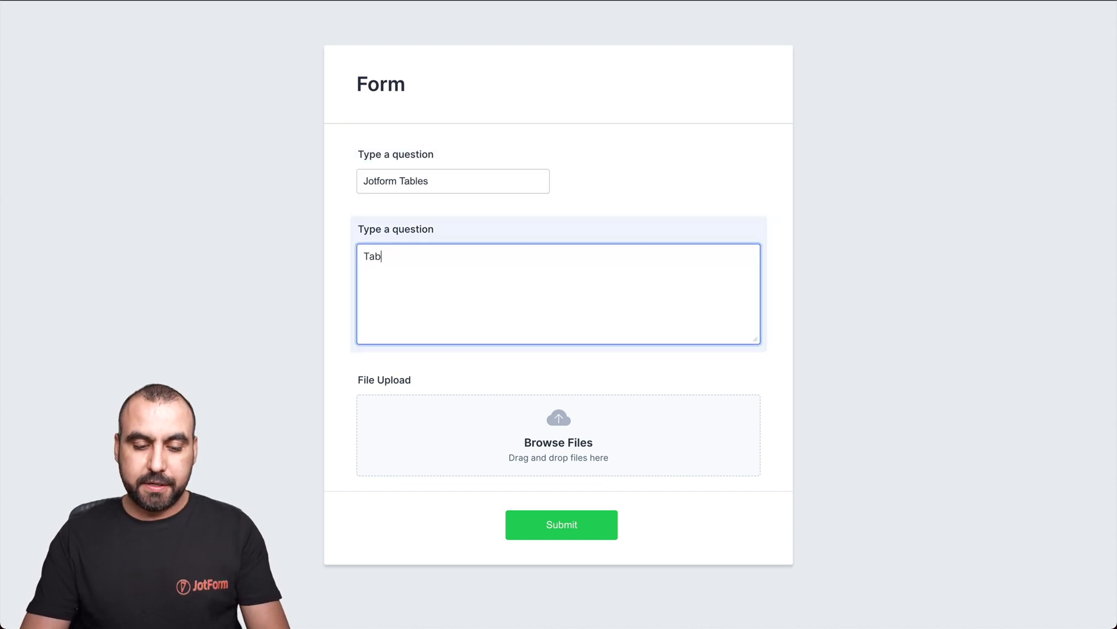
text(les for database)
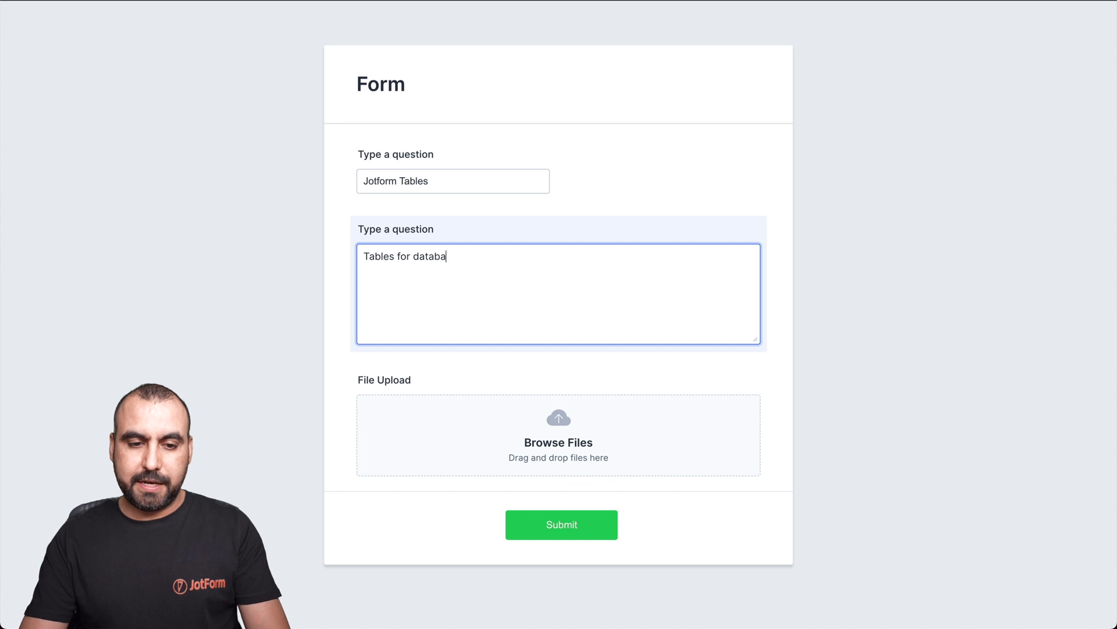
Step: Attach the jotform.png image and submit the entry
click(528, 440)
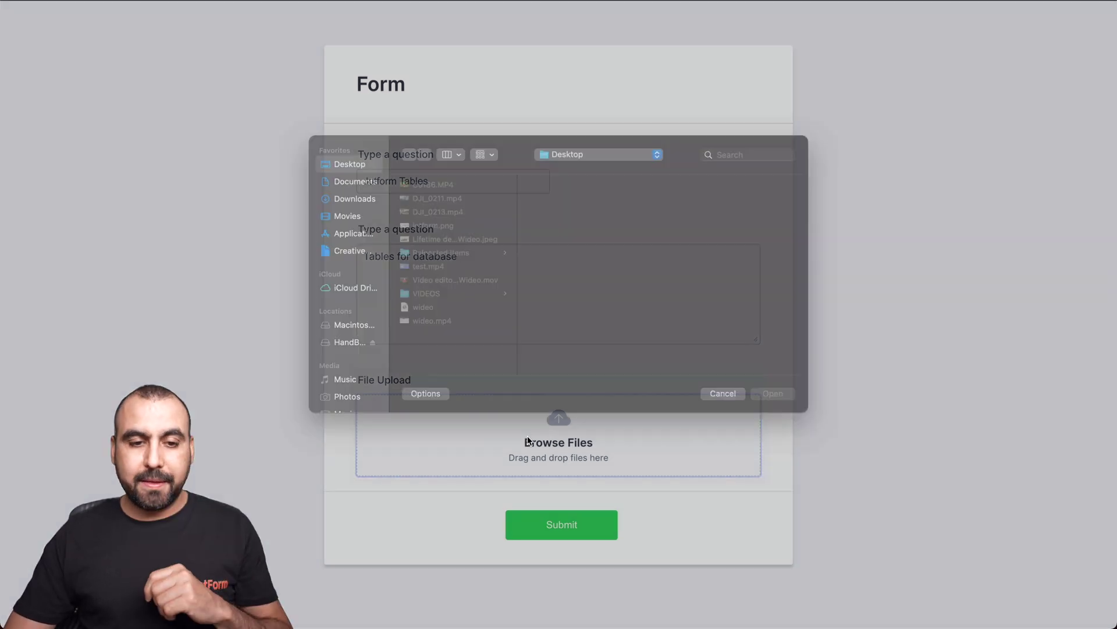
click(433, 242)
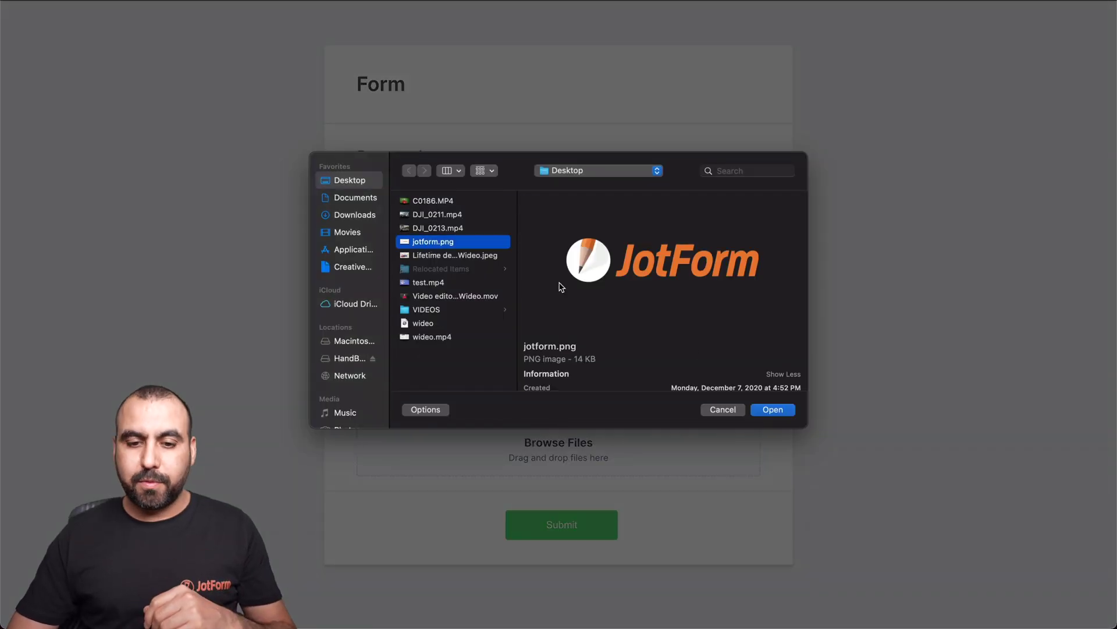
click(786, 411)
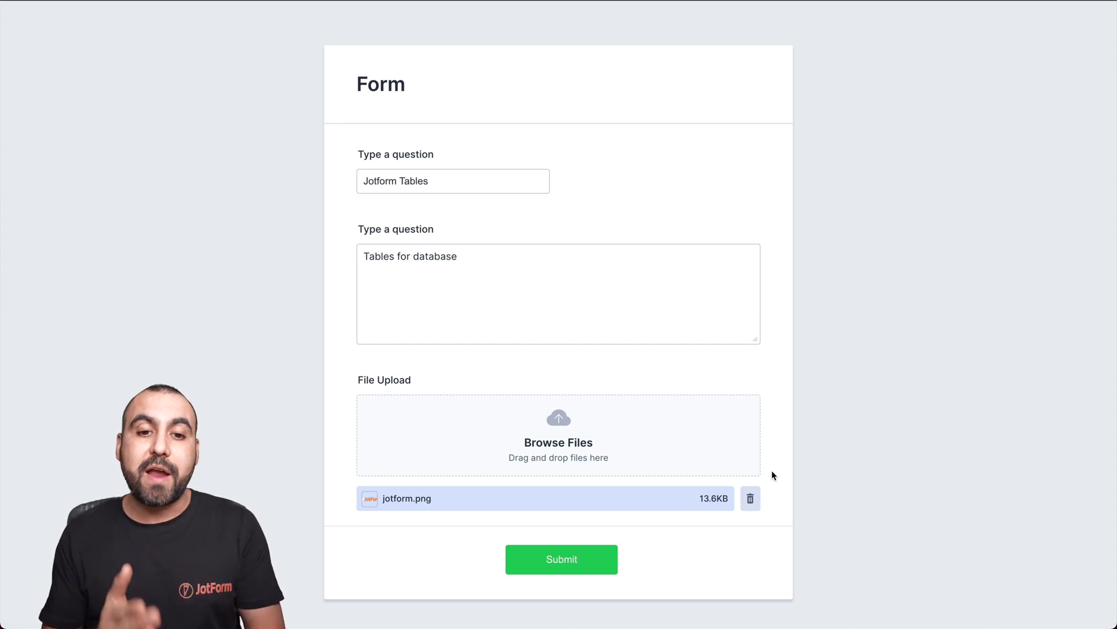
click(603, 560)
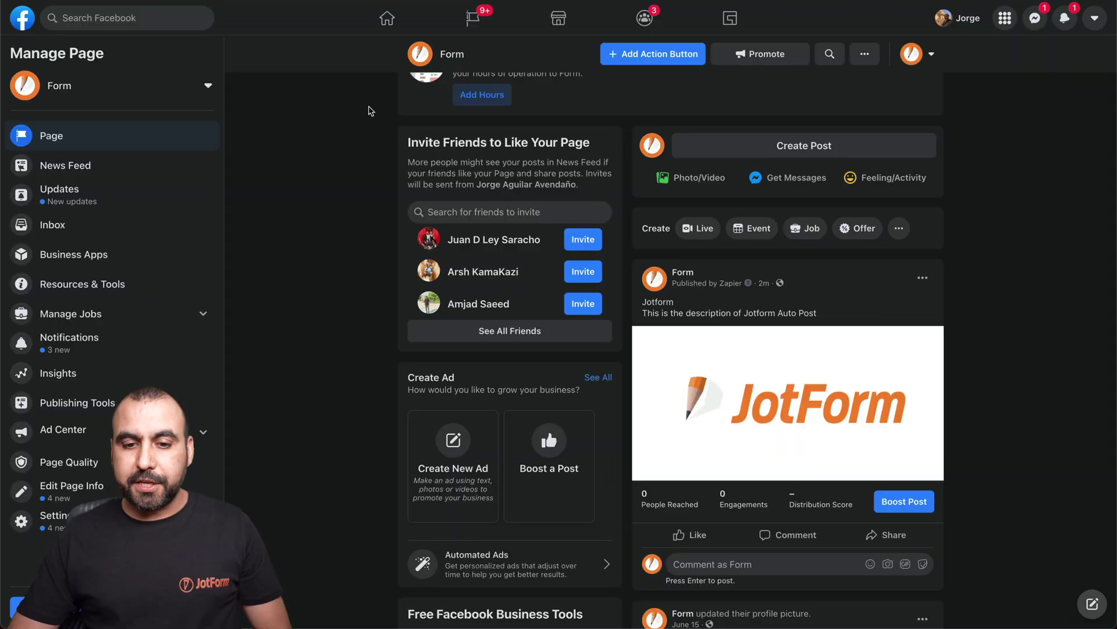
Step: Reload the Facebook Form page to see the automatic 'Jotform Tables' photo post
key(super+r)
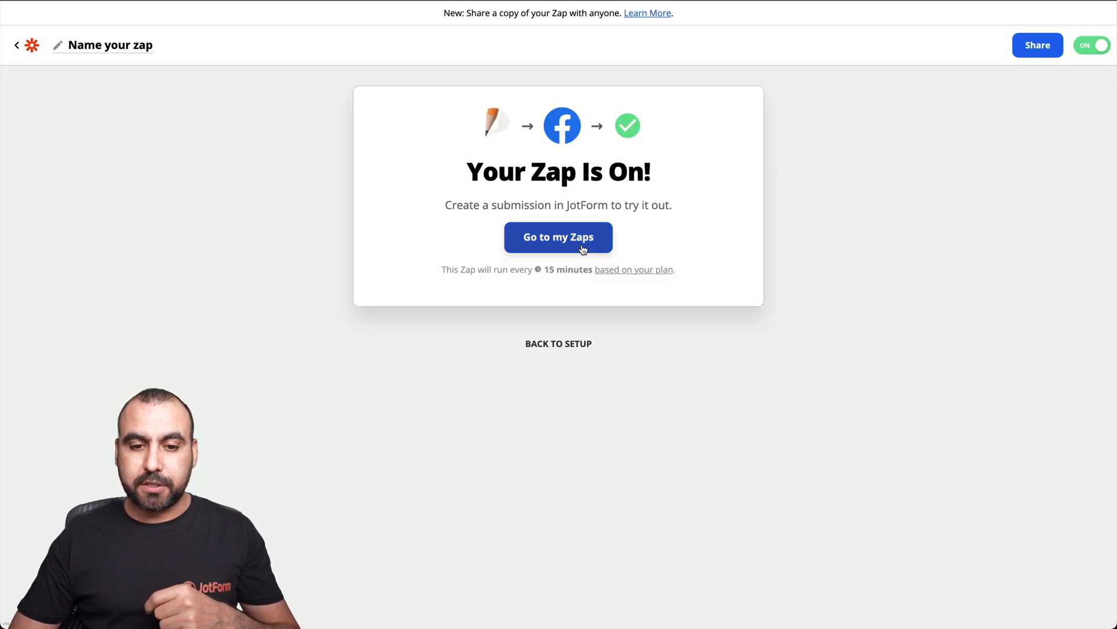
Step: Return to the zap's steps and add a new action below Create Page Photo
click(585, 248)
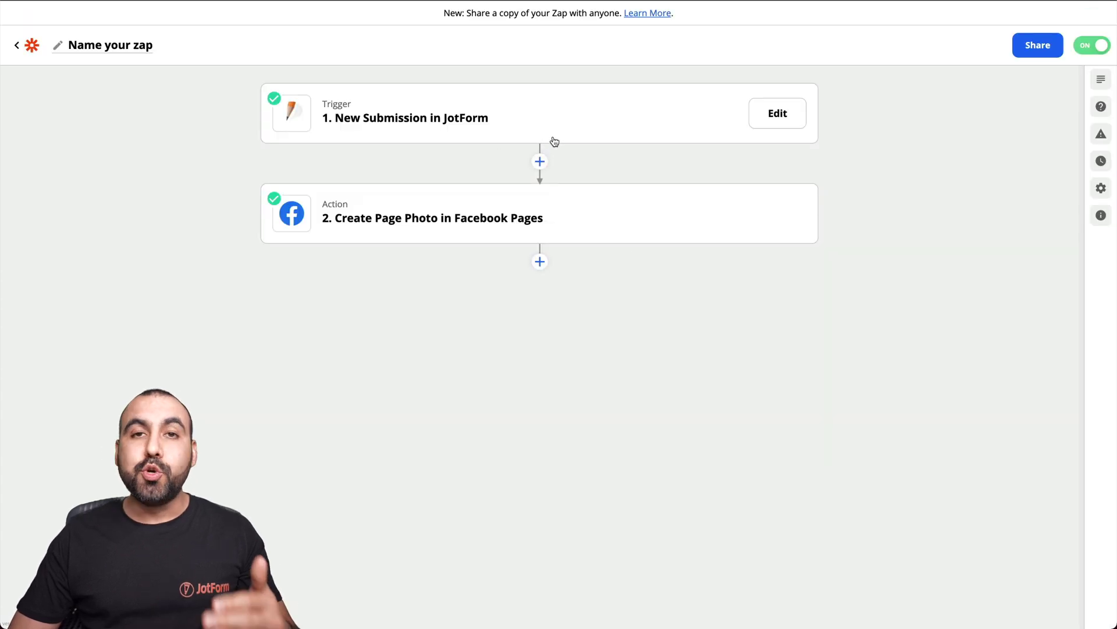
click(539, 261)
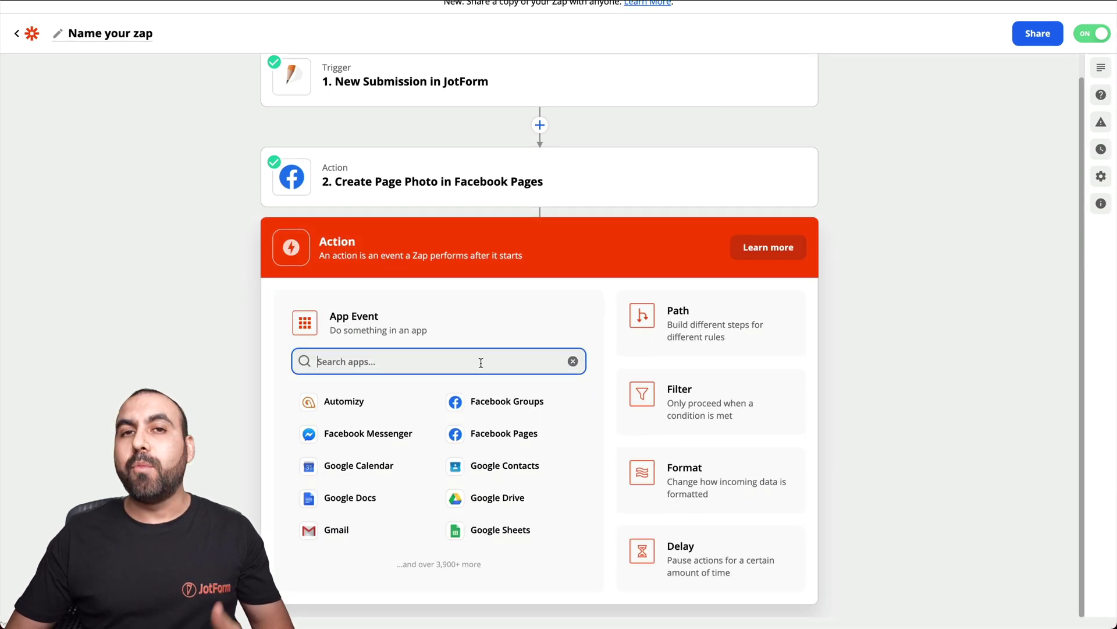